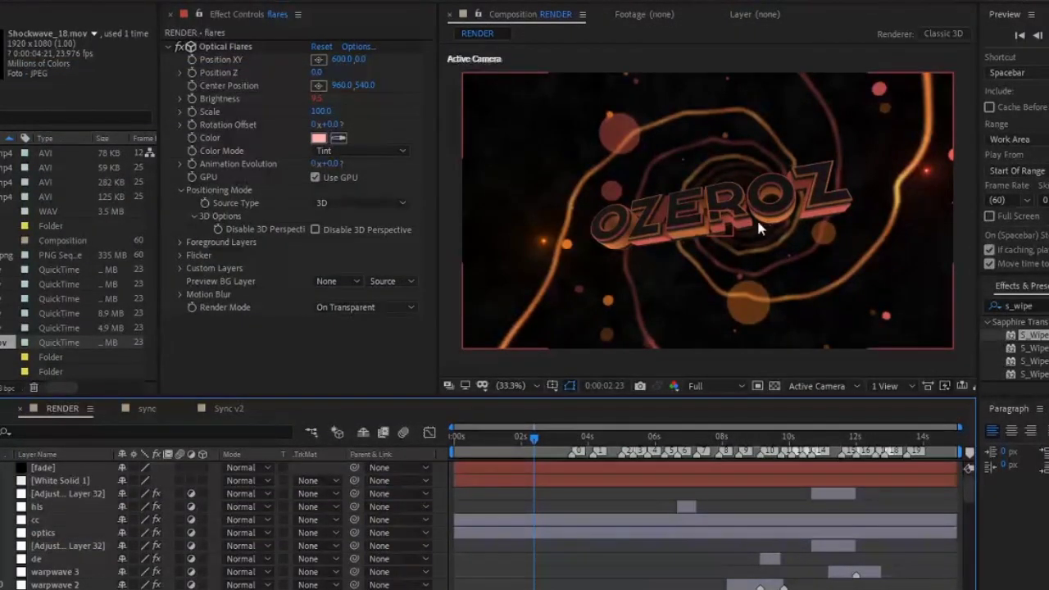
# - Select the cc layer and launch the Magic Bullet Looks editor from Effect Controls
pyautogui.click(58, 521)
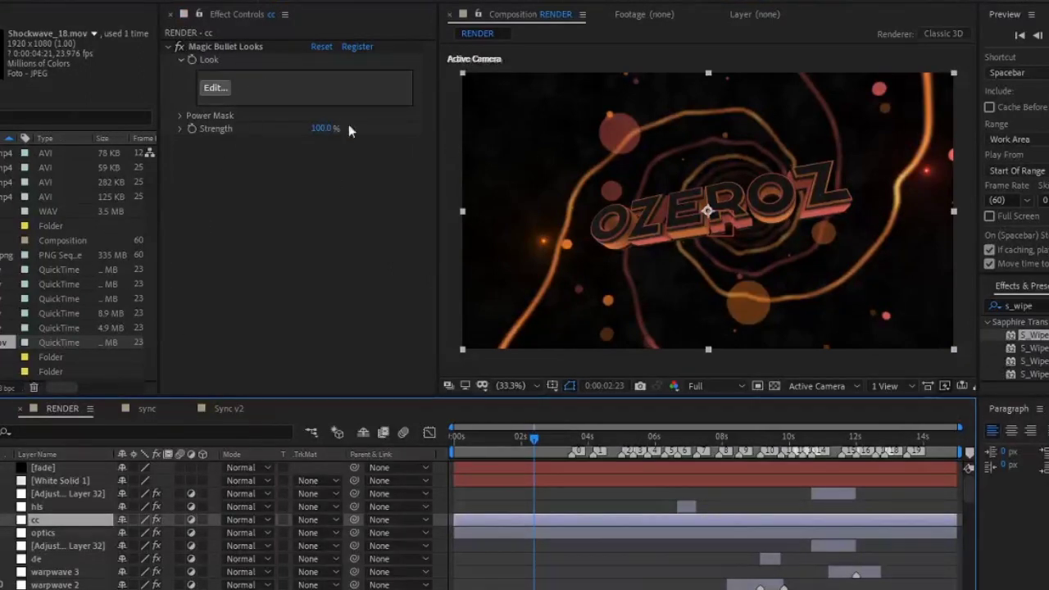
pyautogui.click(215, 89)
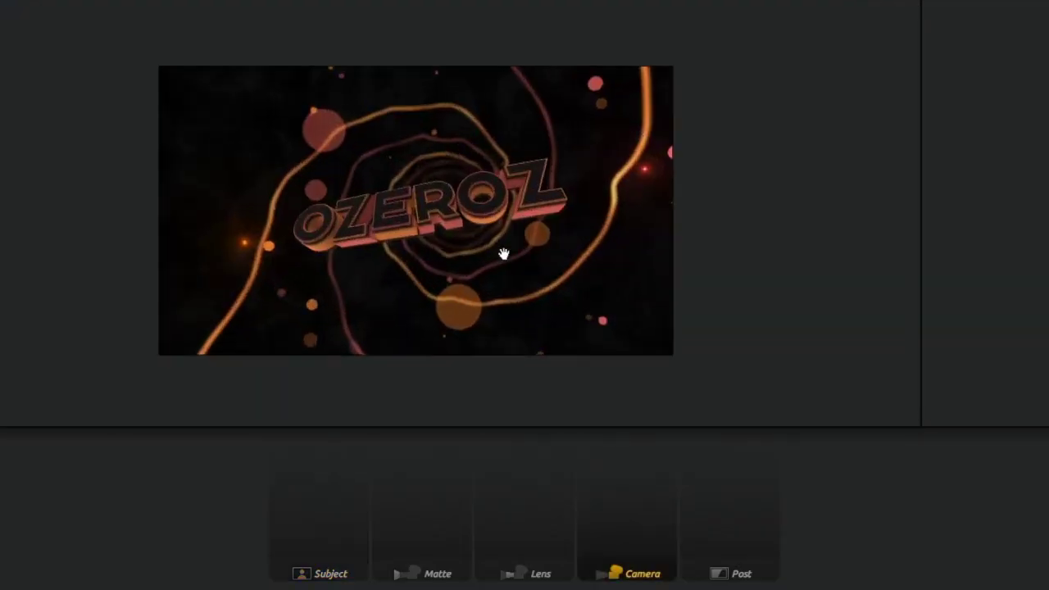
# - Add a Hue/Saturation tool to the Subject stage with Saturation set to 90%
pyautogui.hotkey('alt', 'Tab')
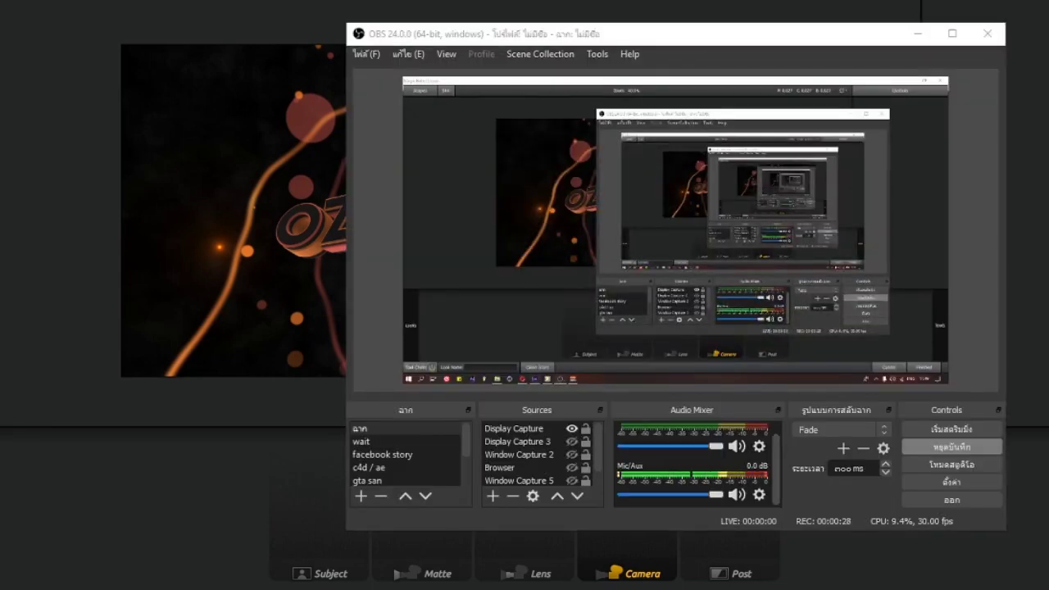
pyautogui.click(163, 471)
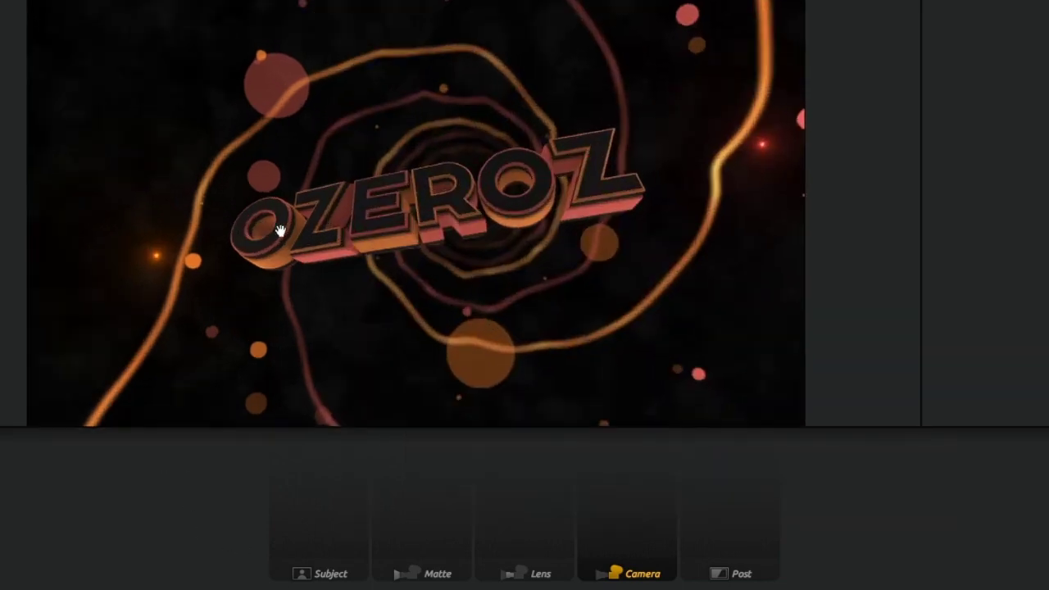
pyautogui.click(310, 520)
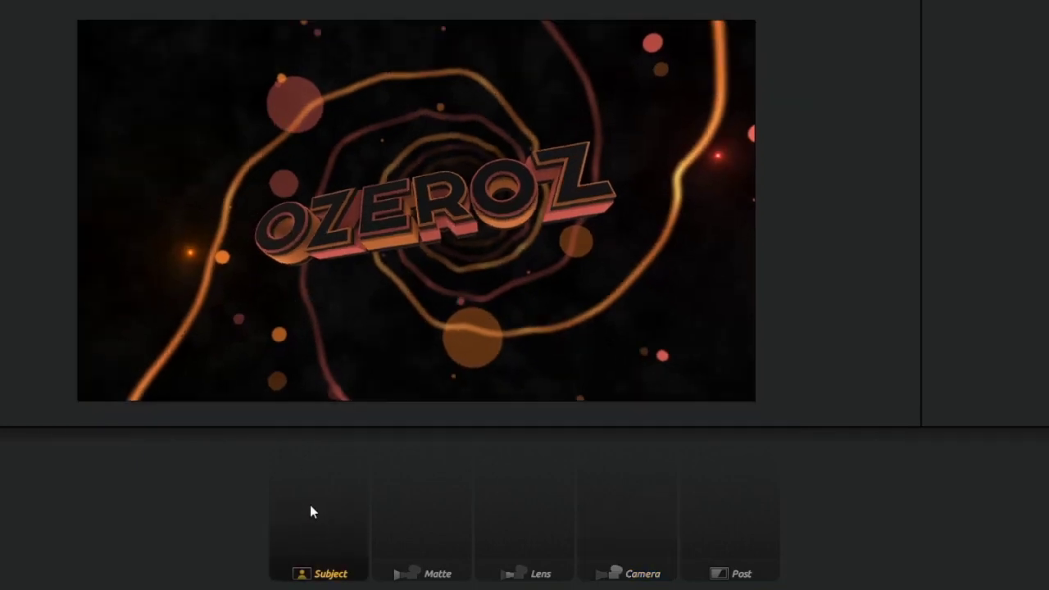
pyautogui.moveTo(1022, 440)
pyautogui.scroll(-1, 967, 320)
pyautogui.scroll(1, 983, 361)
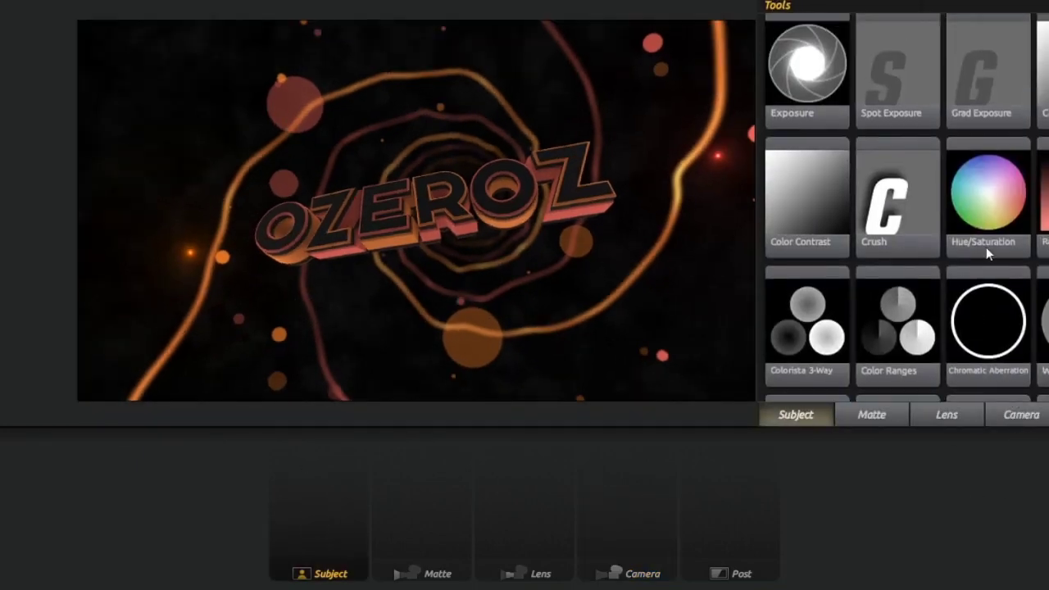
pyautogui.moveTo(988, 197)
pyautogui.mouseDown()
pyautogui.moveTo(395, 463)
pyautogui.moveTo(351, 438)
pyautogui.mouseUp()
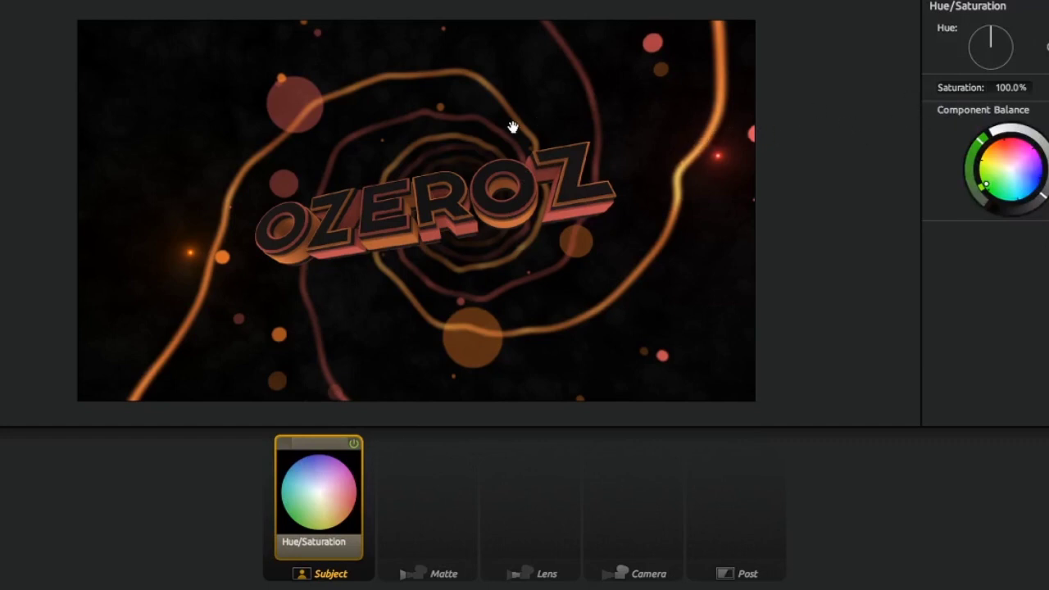
pyautogui.click(989, 88)
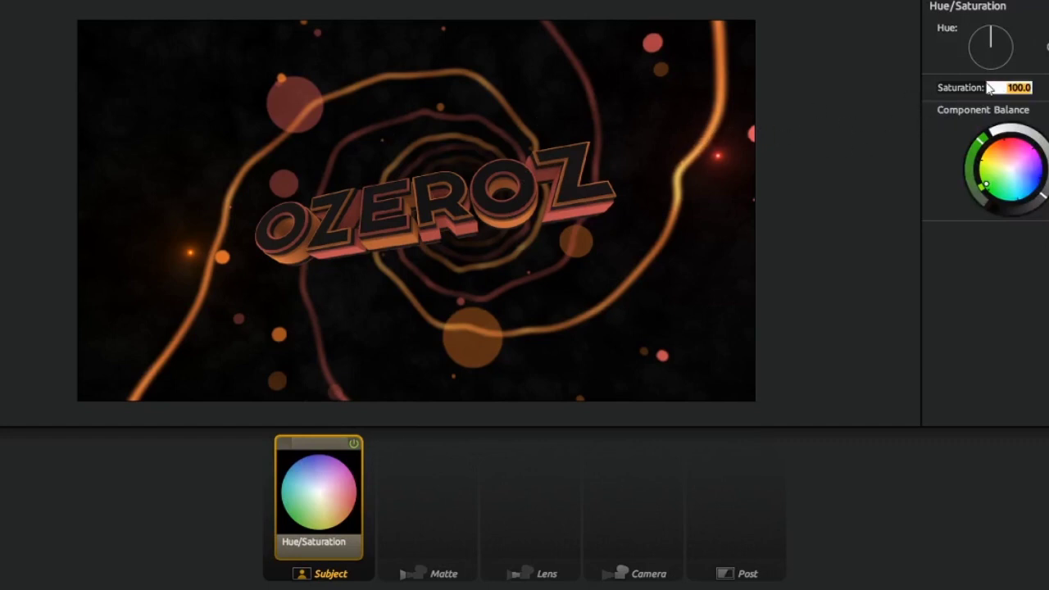
pyautogui.write('90')
pyautogui.press('Return')
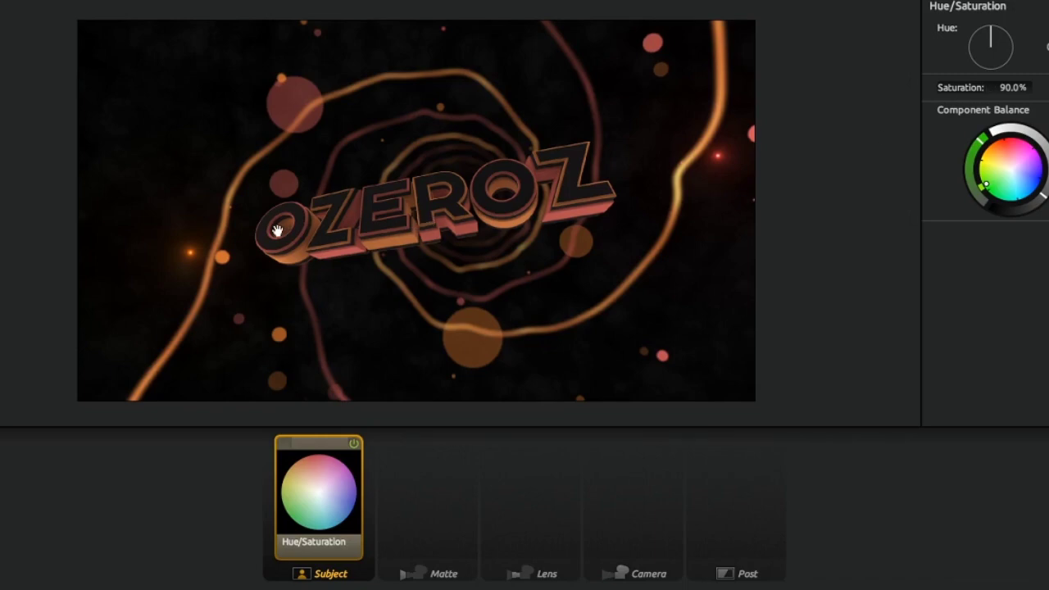
# - Add a Pop tool after Hue/Saturation in the Subject chain
pyautogui.scroll(3, 393, 237)
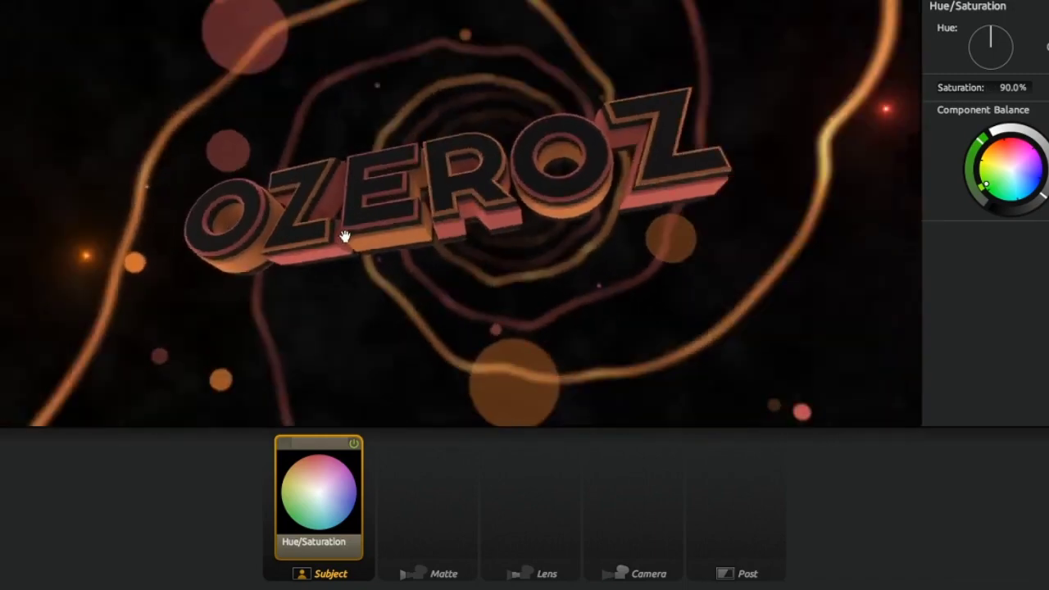
pyautogui.scroll(-3, 344, 237)
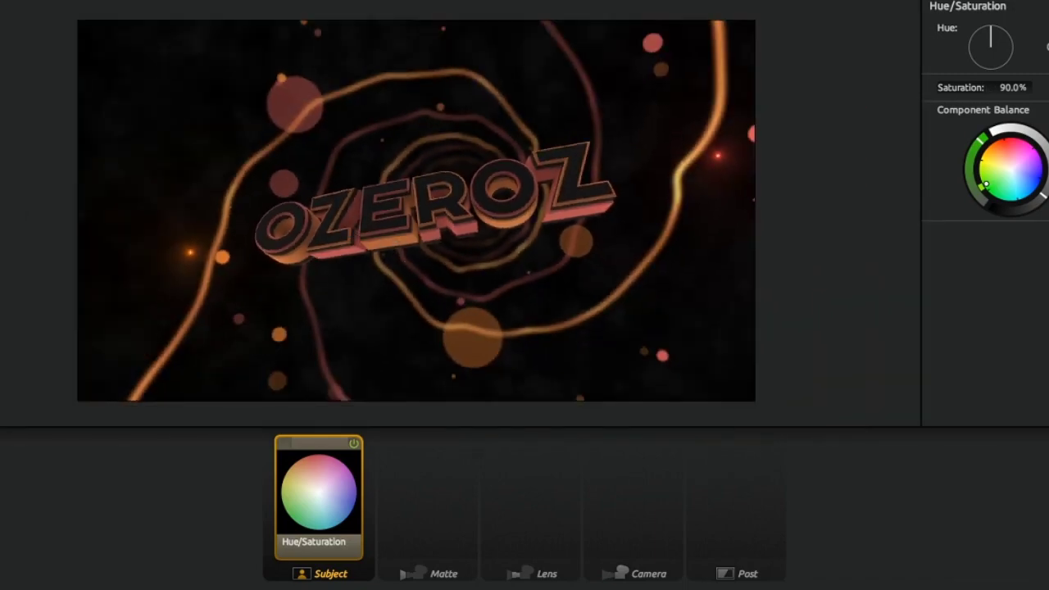
pyautogui.moveTo(870, 303)
pyautogui.scroll(-2, 871, 303)
pyautogui.scroll(-2, 871, 303)
pyautogui.scroll(-1, 871, 303)
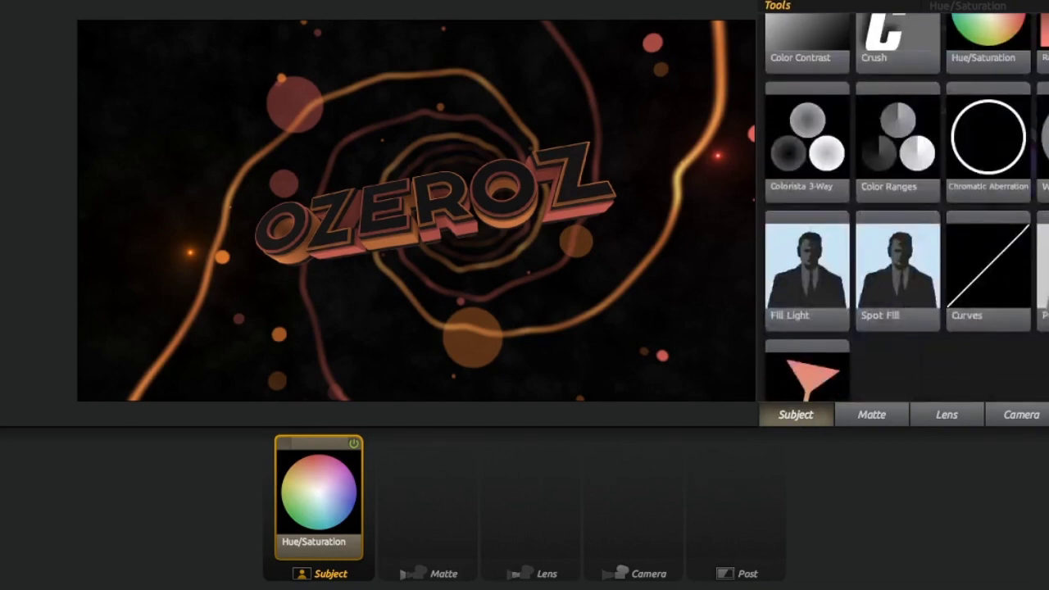
pyautogui.doubleClick(1039, 270)
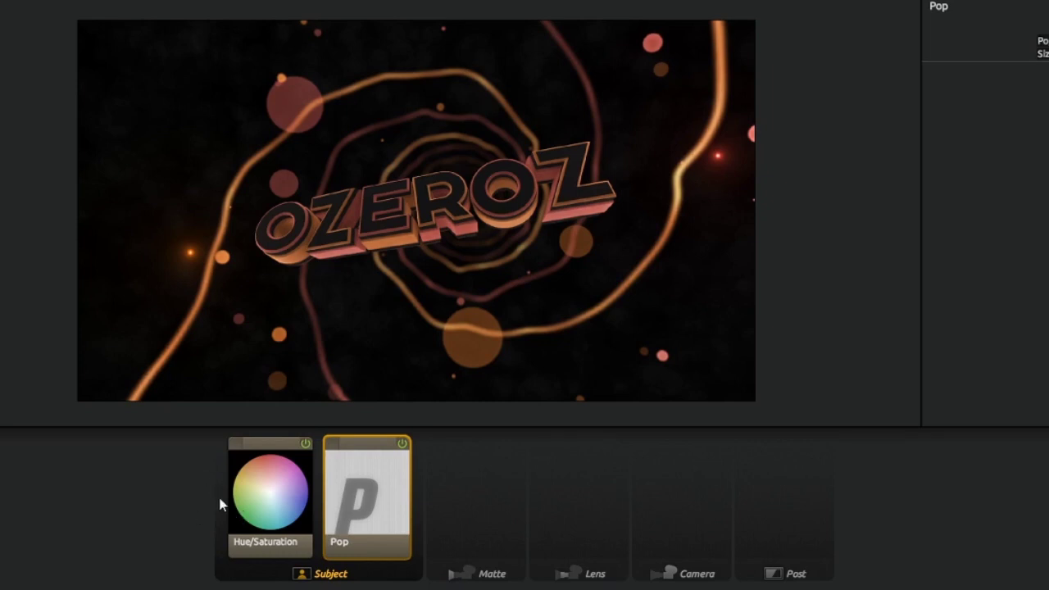
# - Add a Curves tool after Pop and bend its RGB curve
pyautogui.moveTo(879, 318)
pyautogui.scroll(-2, 873, 304)
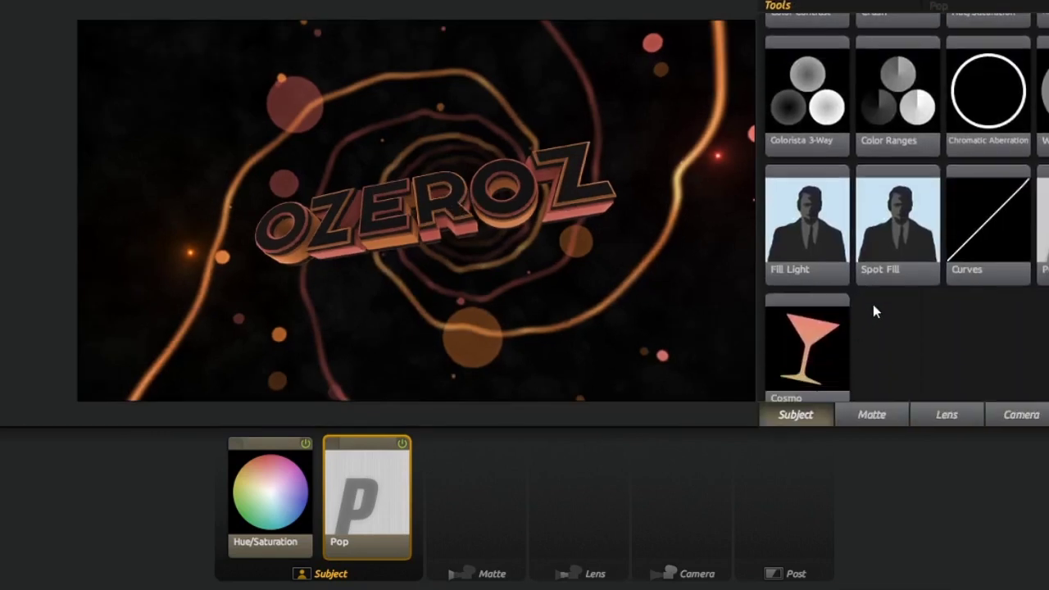
pyautogui.doubleClick(978, 220)
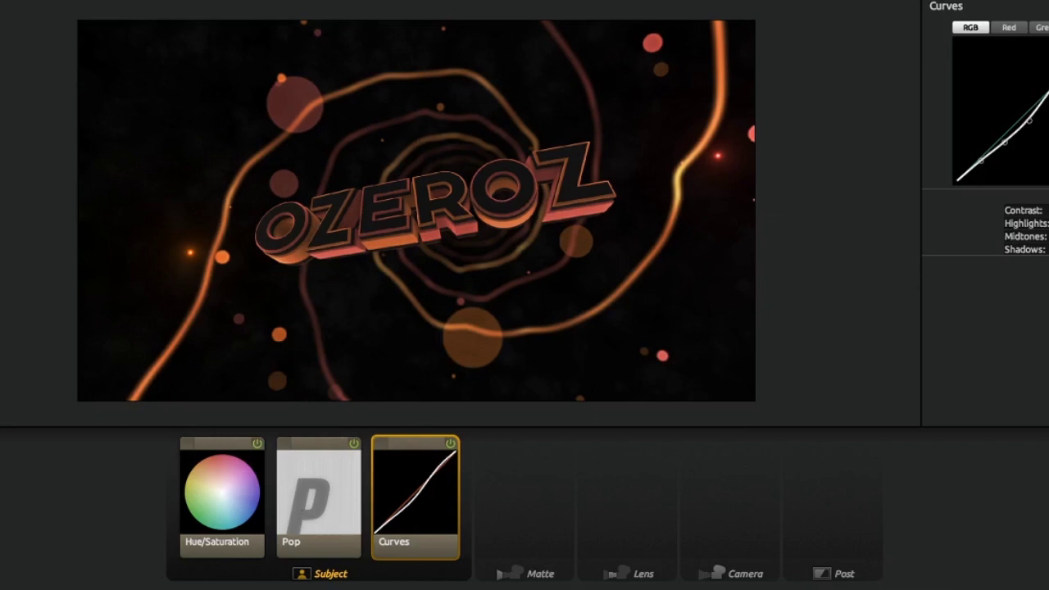
pyautogui.moveTo(908, 351)
pyautogui.scroll(1, 929, 319)
pyautogui.scroll(2, 930, 320)
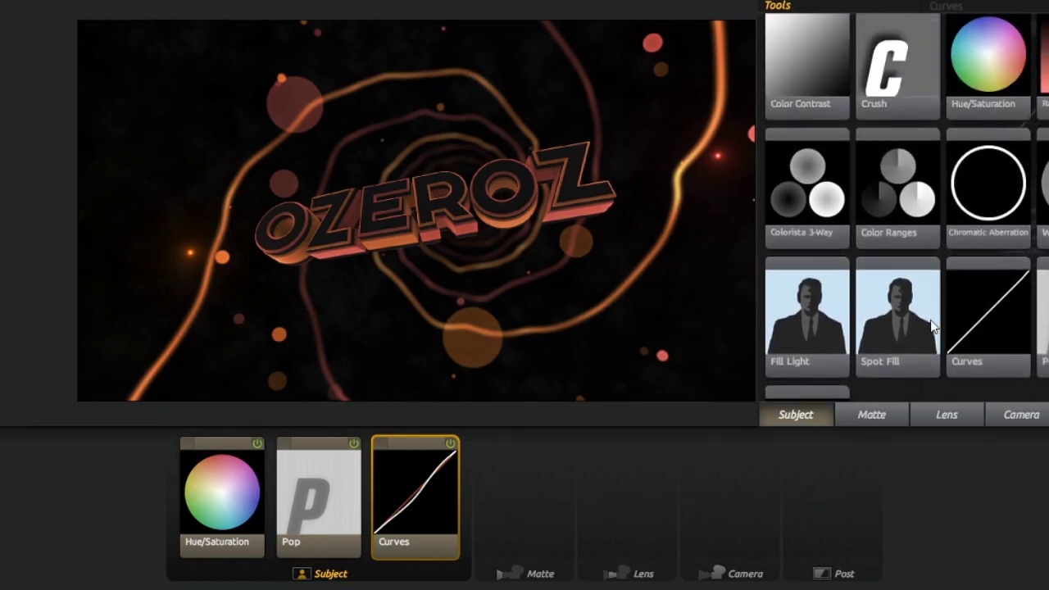
pyautogui.scroll(2, 930, 319)
pyautogui.scroll(1, 932, 326)
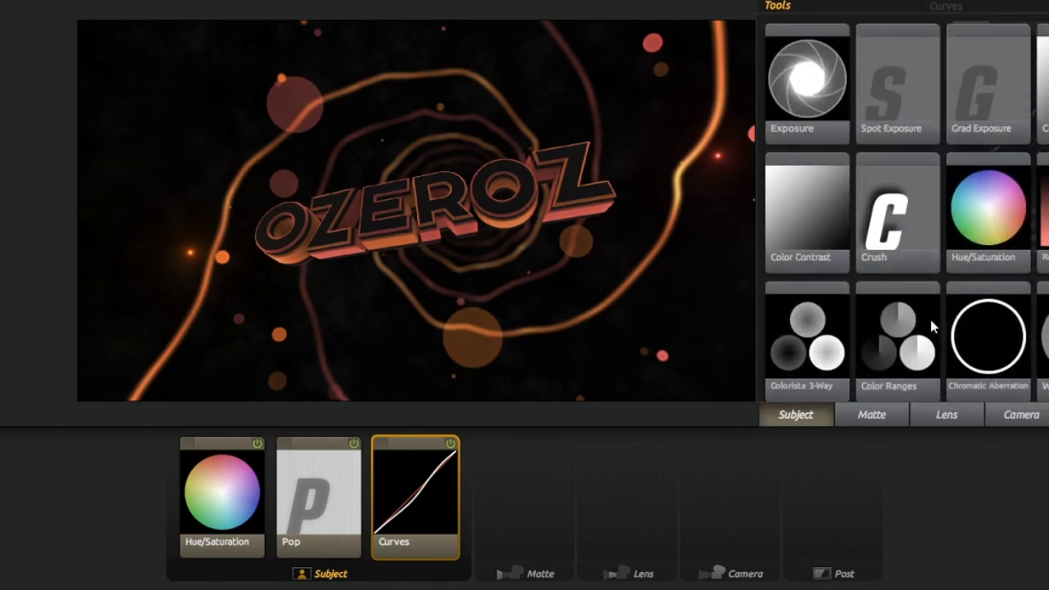
pyautogui.scroll(-3, 931, 326)
pyautogui.scroll(-3, 930, 328)
pyautogui.scroll(1, 928, 332)
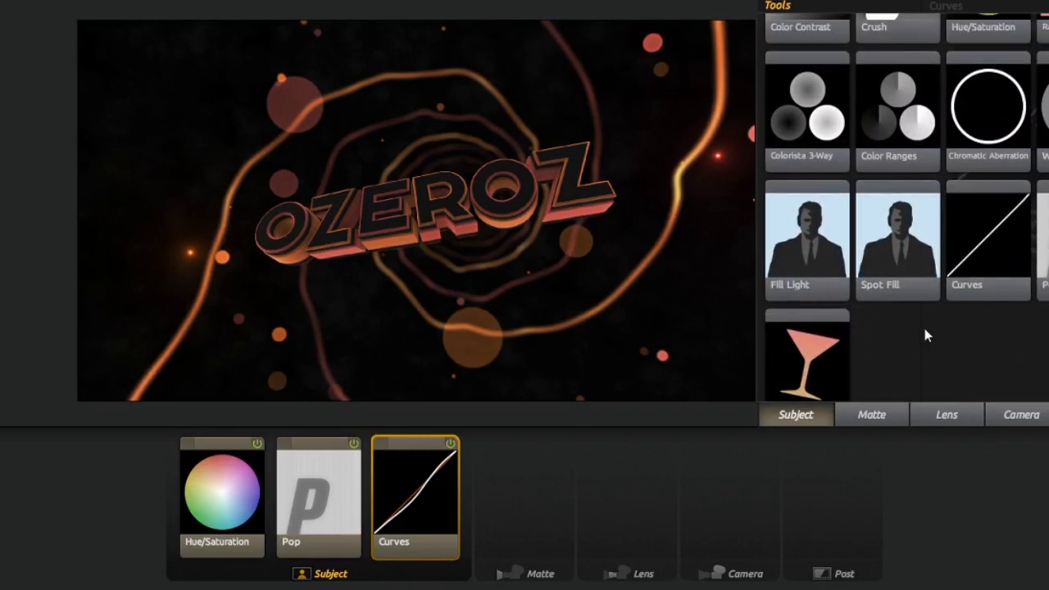
# - Add a Spot Fill and shape it into a wide soft ellipse over the frame top
pyautogui.doubleClick(893, 267)
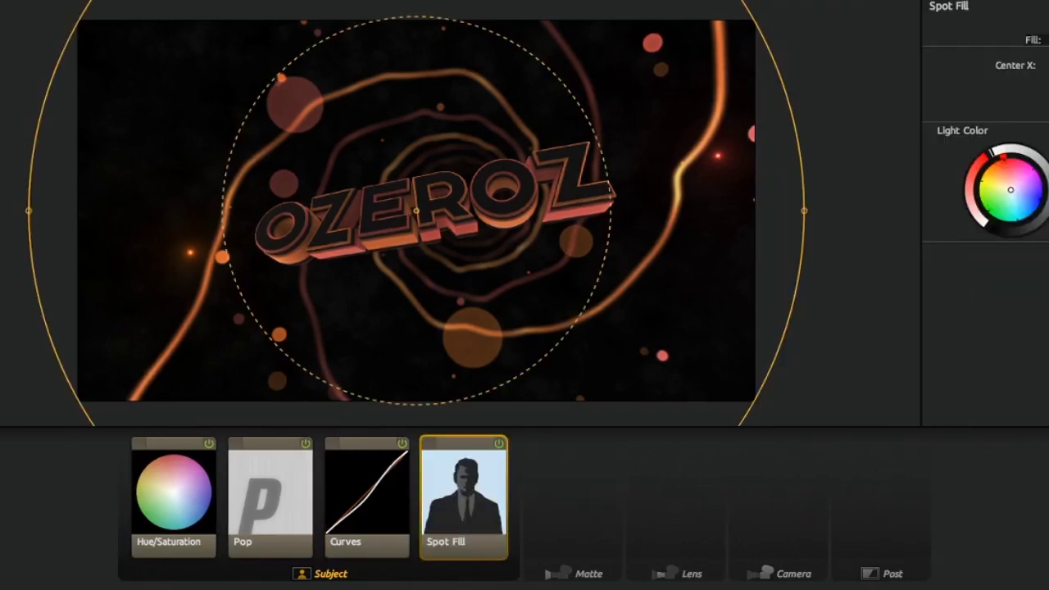
pyautogui.scroll(-3, 802, 262)
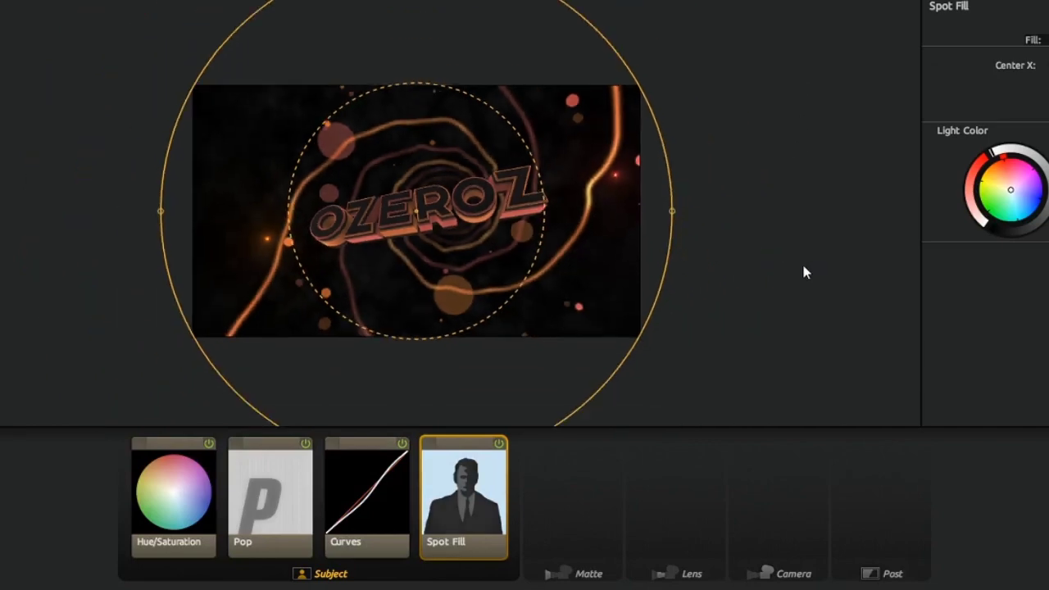
pyautogui.moveTo(416, 406); pyautogui.dragTo(413, 310)
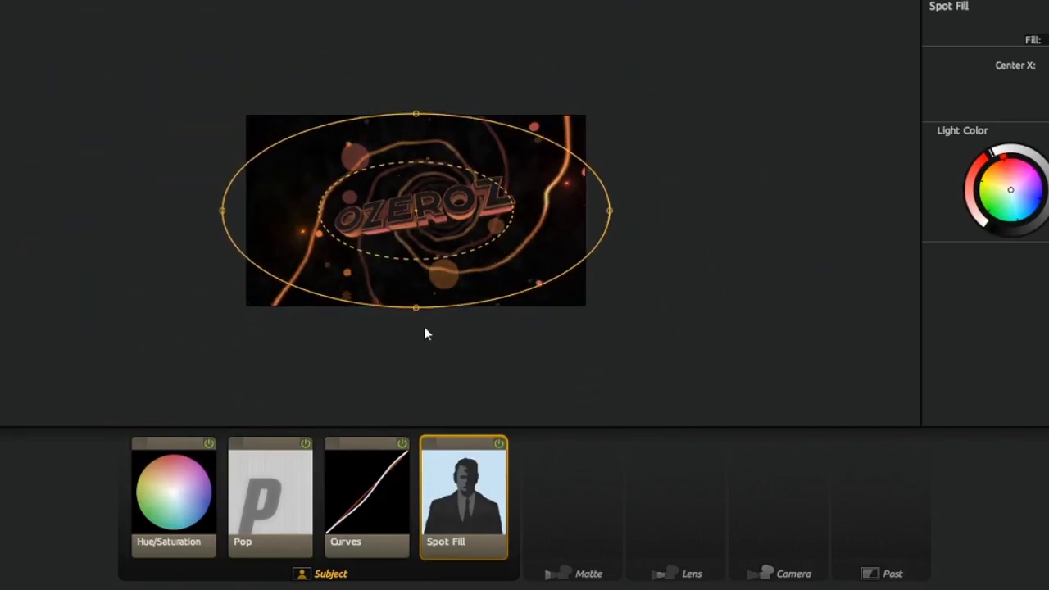
pyautogui.scroll(2, 423, 325)
pyautogui.scroll(1, 423, 326)
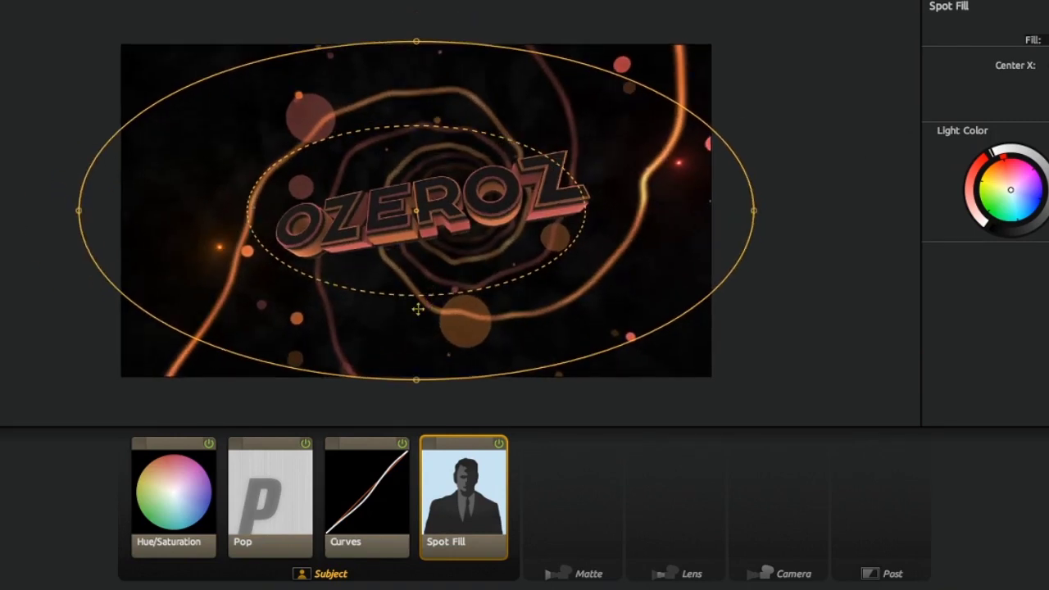
pyautogui.moveTo(418, 309); pyautogui.dragTo(446, 195)
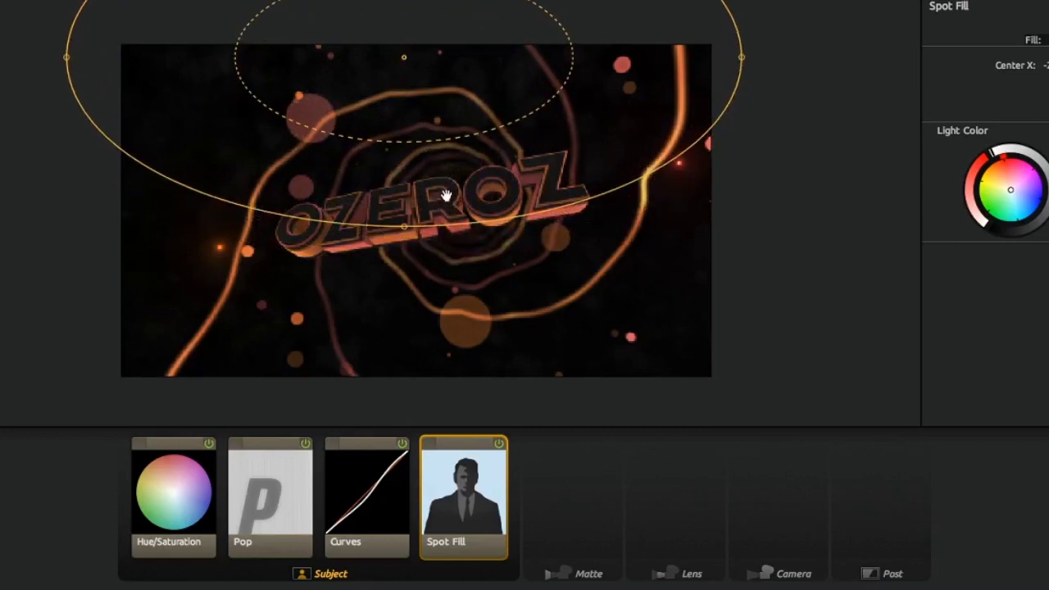
pyautogui.moveTo(439, 143); pyautogui.dragTo(437, 170)
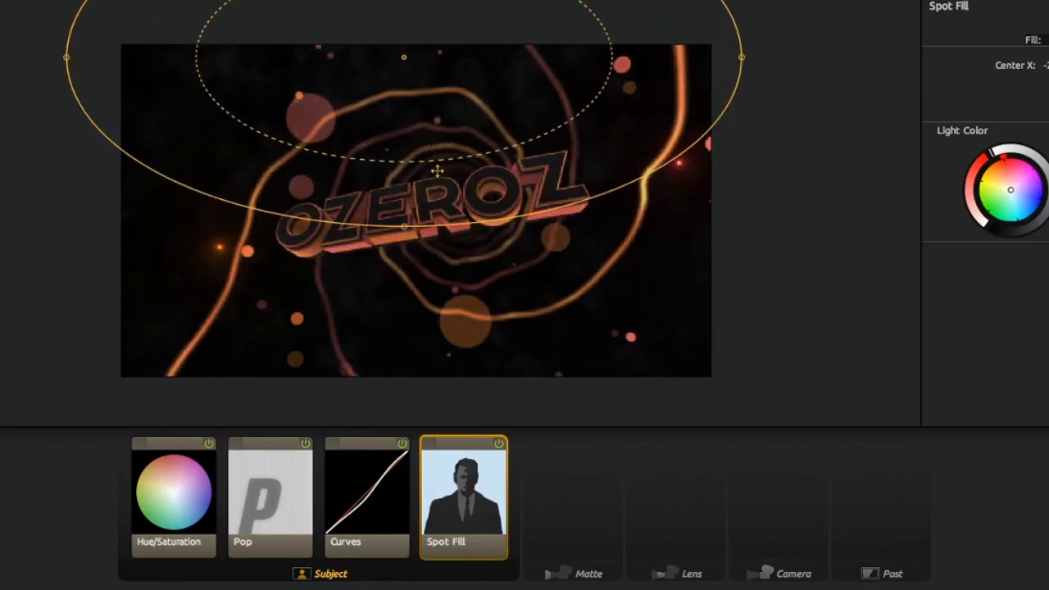
pyautogui.moveTo(741, 78); pyautogui.dragTo(698, 87)
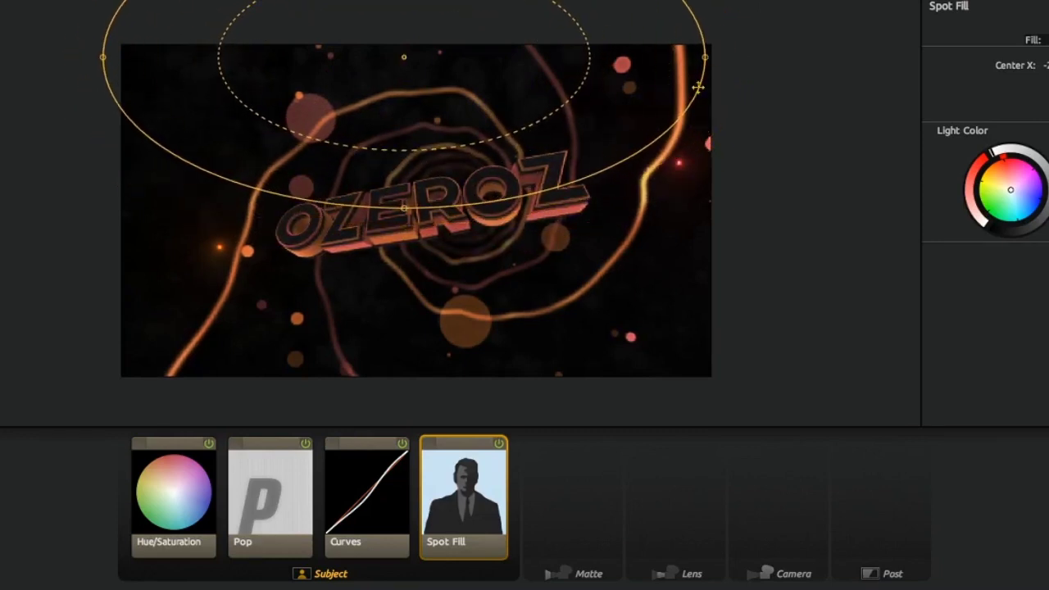
# - Toggle the Spot Fill off and on to compare, leaving it enabled
pyautogui.click(500, 442)
pyautogui.click(500, 442)
pyautogui.click(501, 442)
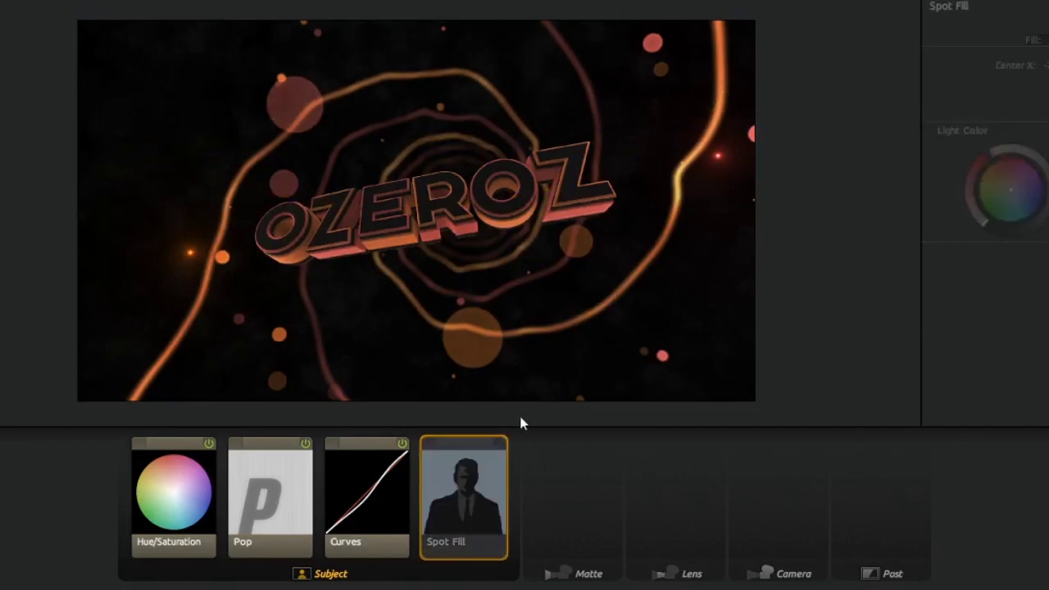
pyautogui.click(497, 445)
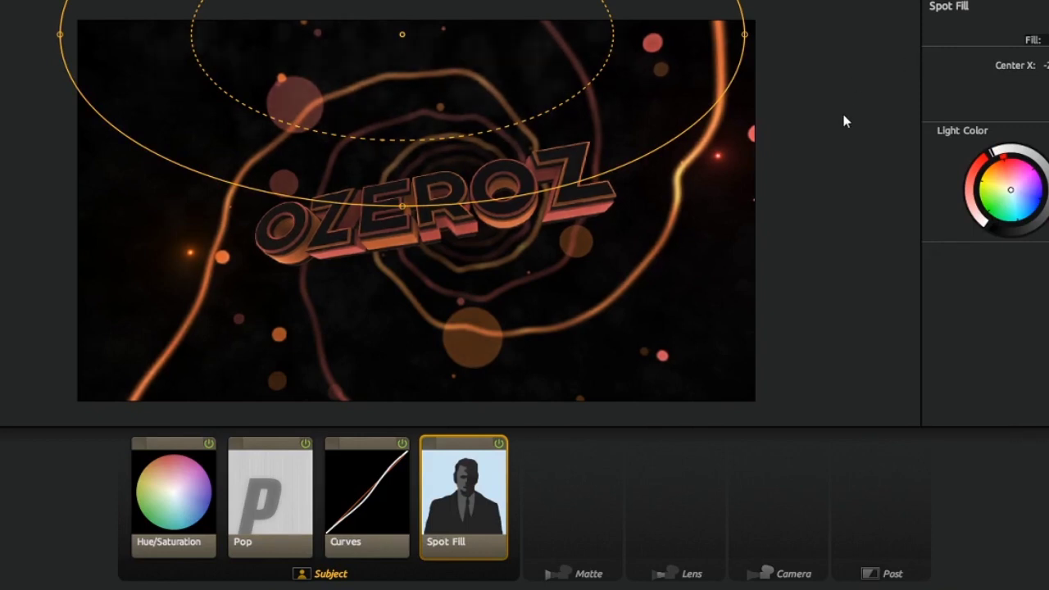
# - Add an Exposure tool after Spot Fill and bring up the Matte-stage tools
pyautogui.moveTo(954, 326)
pyautogui.scroll(2, 954, 326)
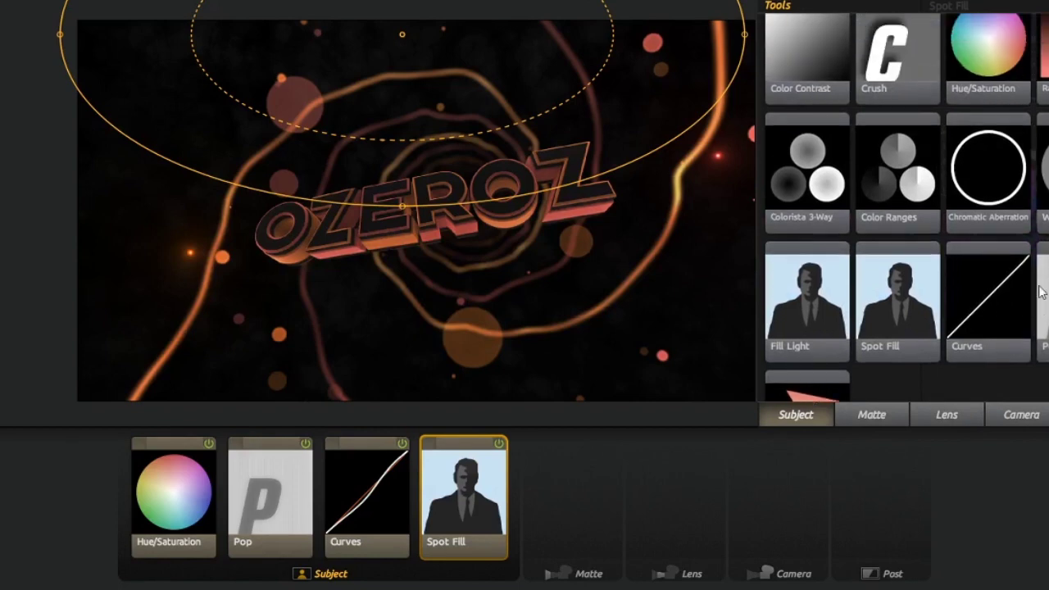
pyautogui.scroll(2, 955, 327)
pyautogui.scroll(2, 954, 326)
pyautogui.scroll(2, 857, 295)
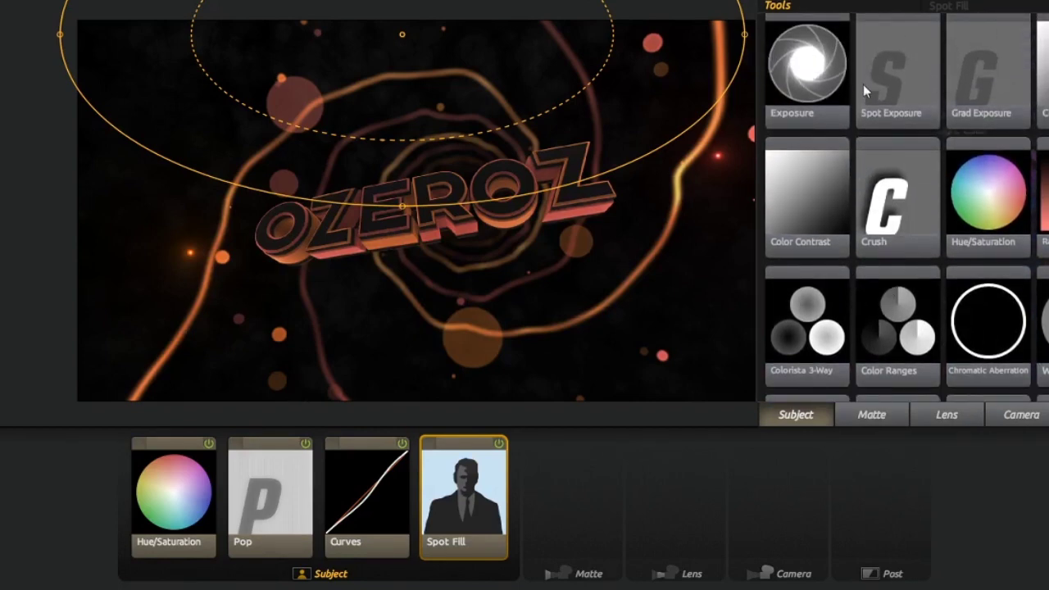
pyautogui.moveTo(802, 74); pyautogui.dragTo(492, 479)
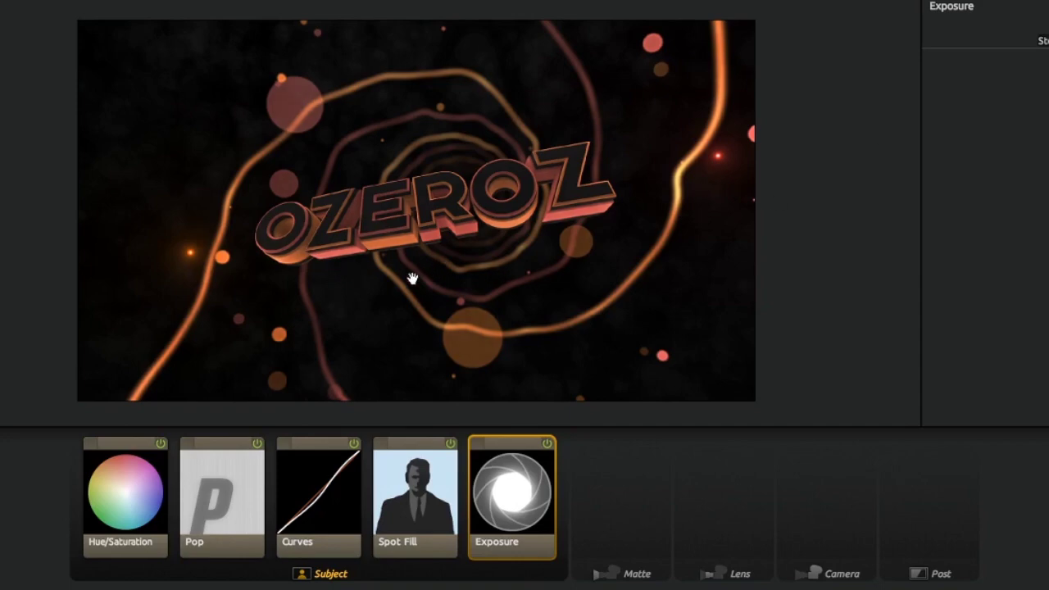
pyautogui.moveTo(822, 485)
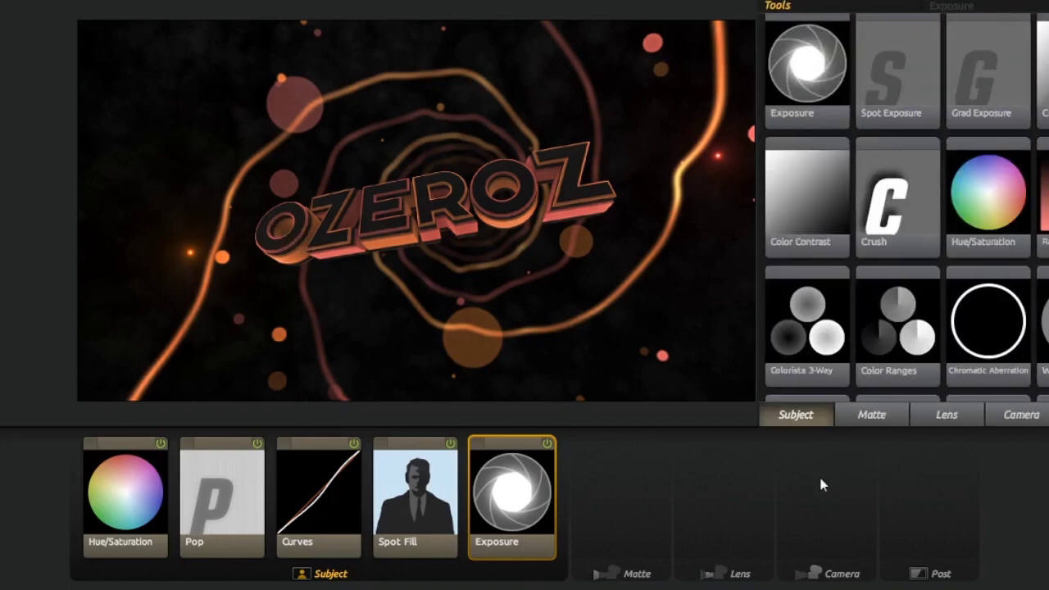
pyautogui.click(621, 518)
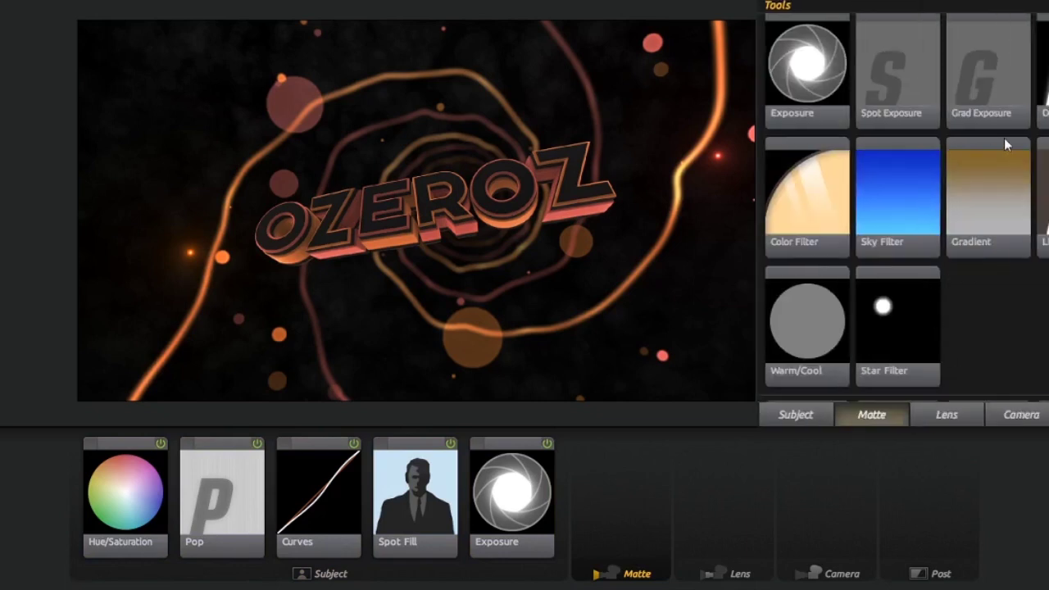
# - Add two Diffusion tools and a Star Filter to the Matte stage
pyautogui.scroll(1, 1006, 144)
pyautogui.moveTo(1041, 82); pyautogui.dragTo(620, 498)
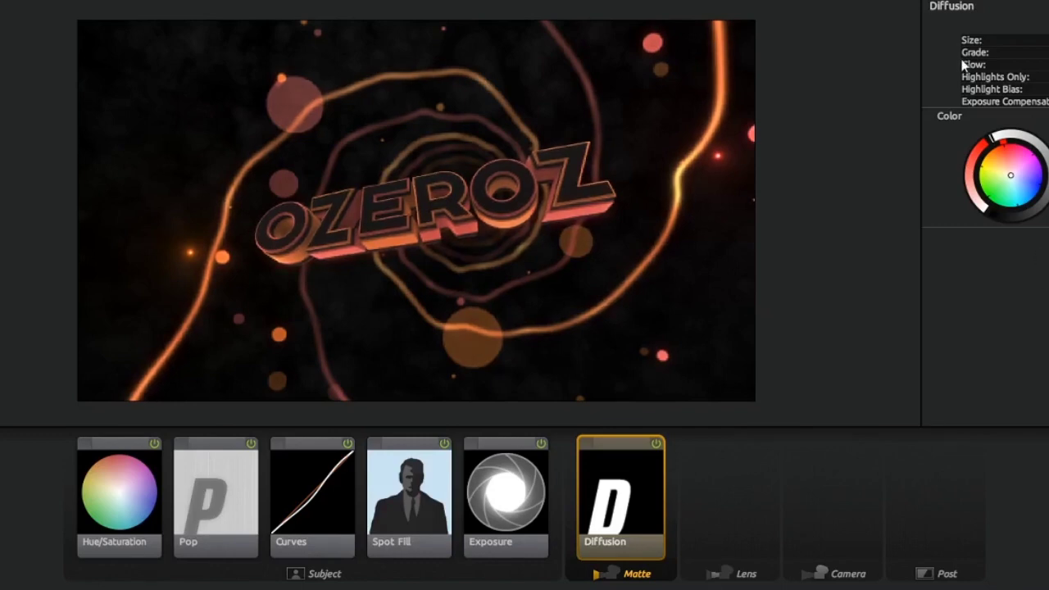
pyautogui.moveTo(970, 247)
pyautogui.scroll(2, 970, 247)
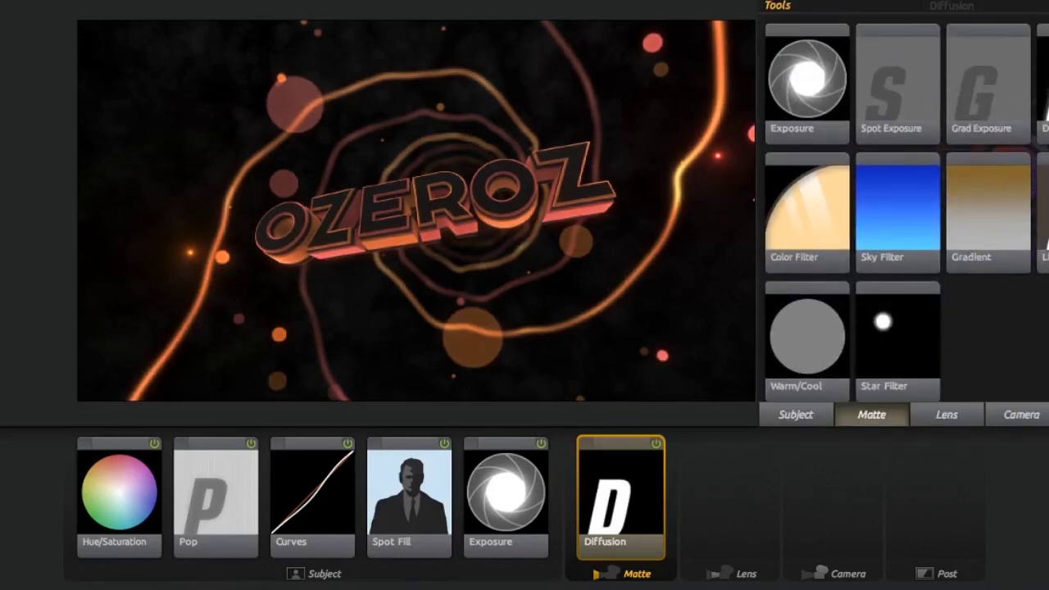
pyautogui.doubleClick(1043, 82)
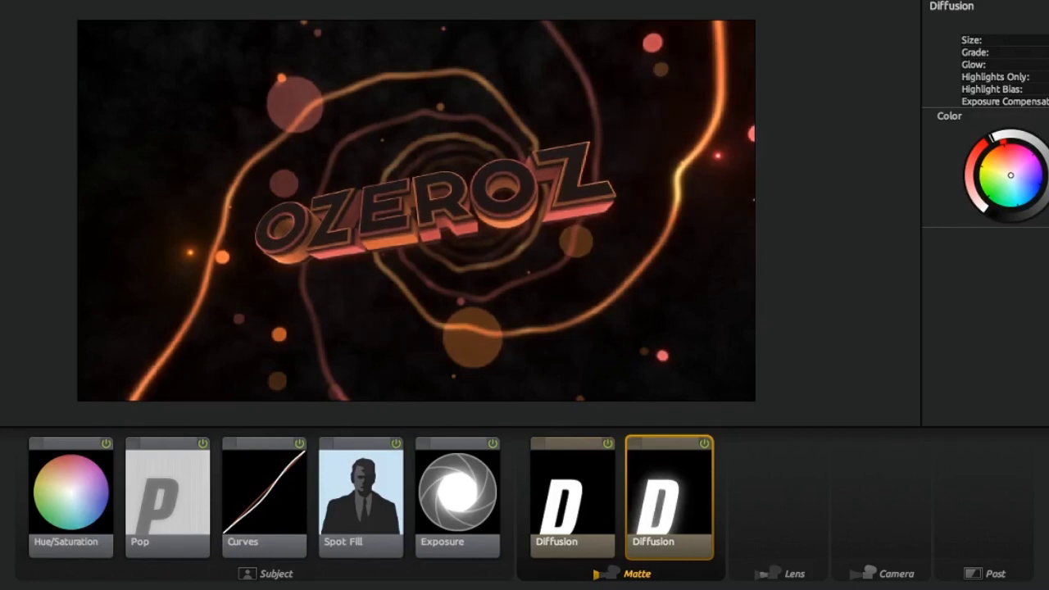
pyautogui.moveTo(1041, 246)
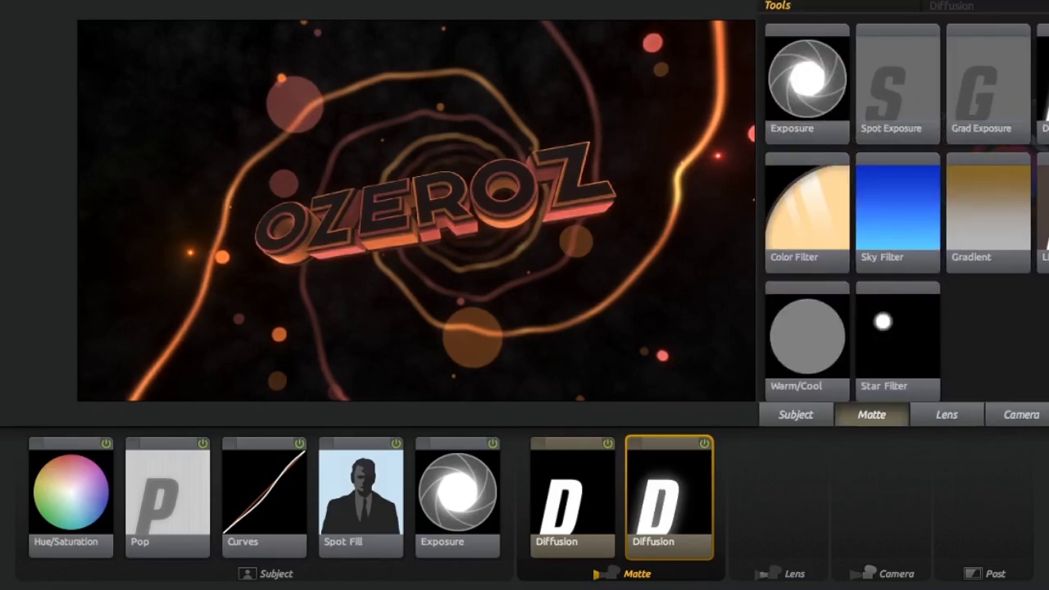
pyautogui.moveTo(899, 336); pyautogui.dragTo(728, 476)
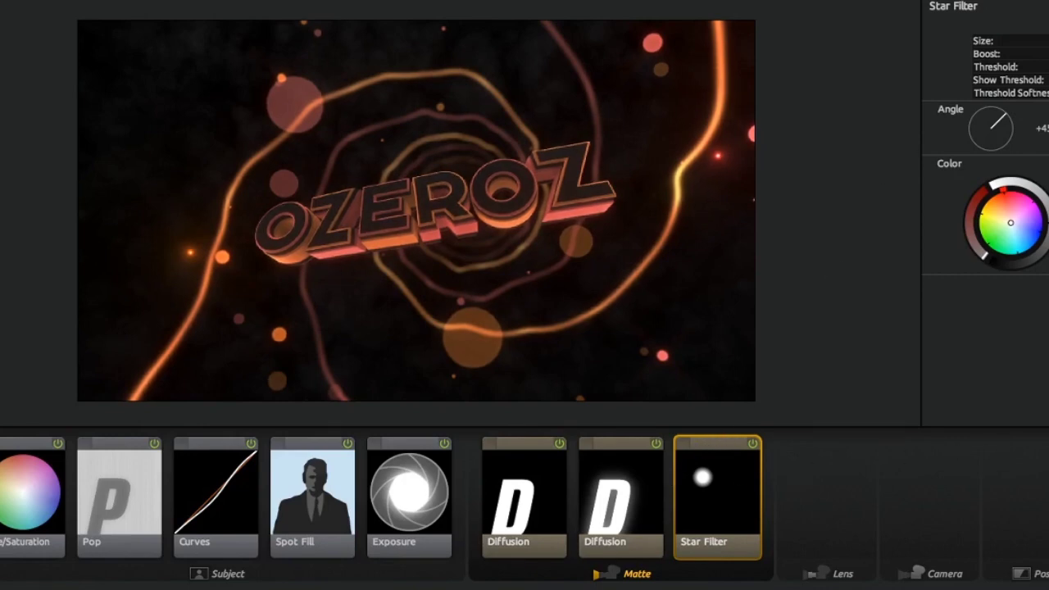
# - Add Lightflex after Star Filter and tint its light slightly toward red
pyautogui.moveTo(997, 326)
pyautogui.scroll(-1, 997, 326)
pyautogui.scroll(2, 943, 365)
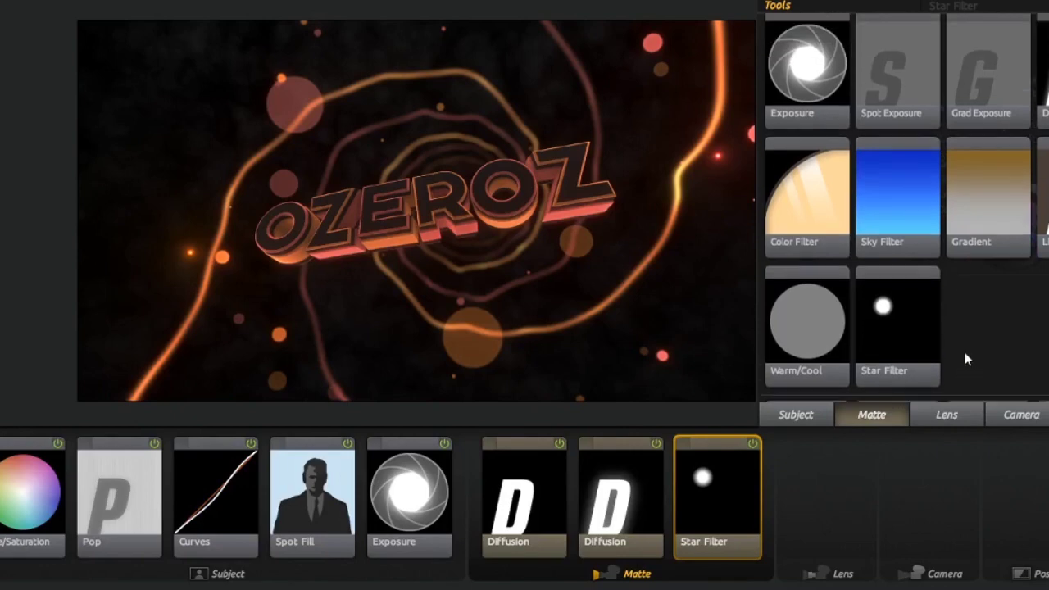
pyautogui.moveTo(1039, 209); pyautogui.dragTo(783, 484)
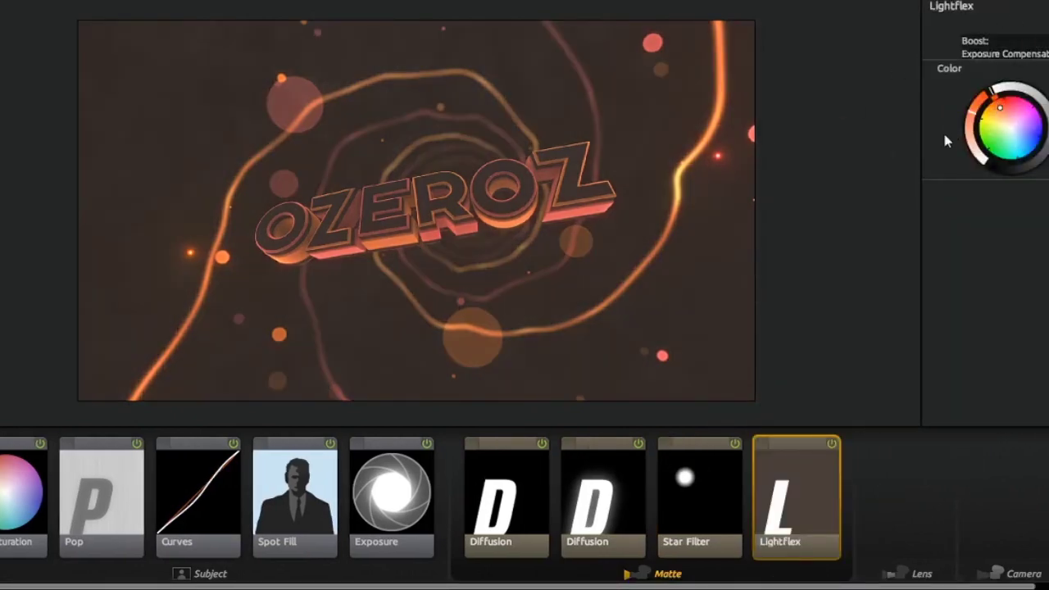
pyautogui.moveTo(1000, 108); pyautogui.dragTo(1005, 96)
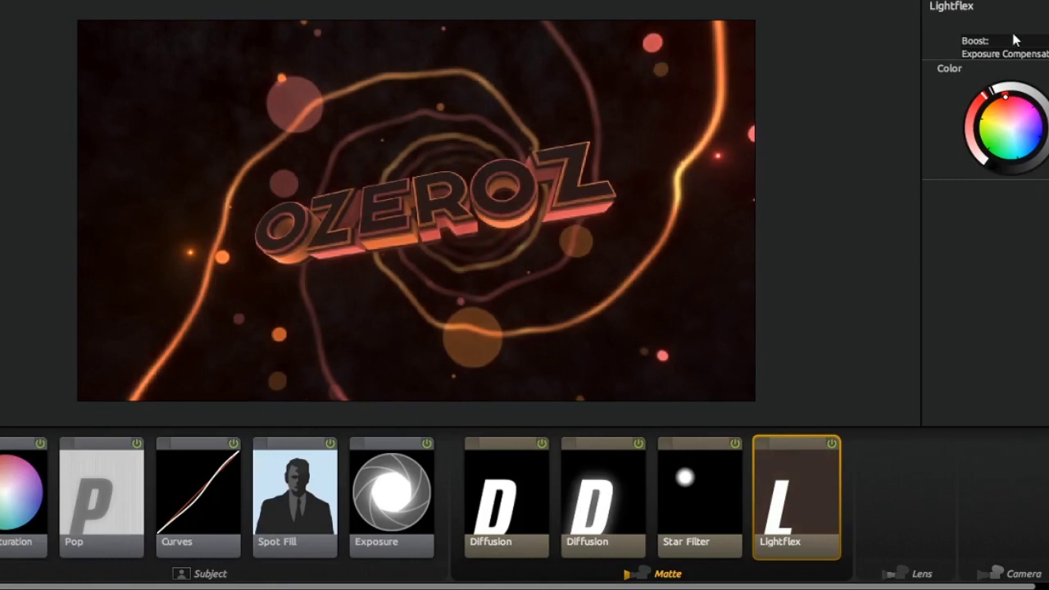
pyautogui.hscroll(2, 515, 524)
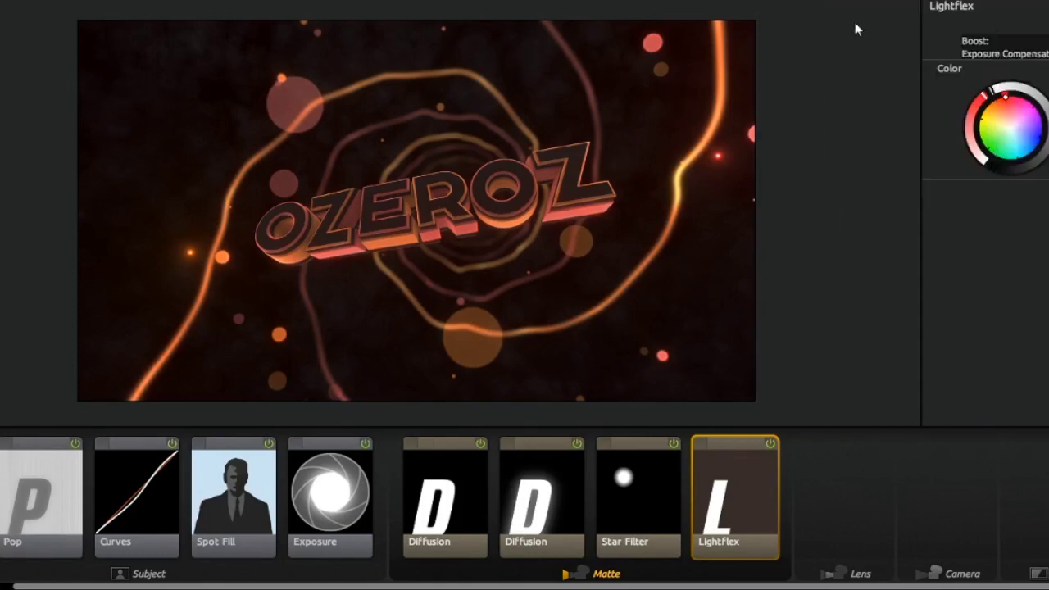
pyautogui.moveTo(1006, 96); pyautogui.dragTo(998, 99)
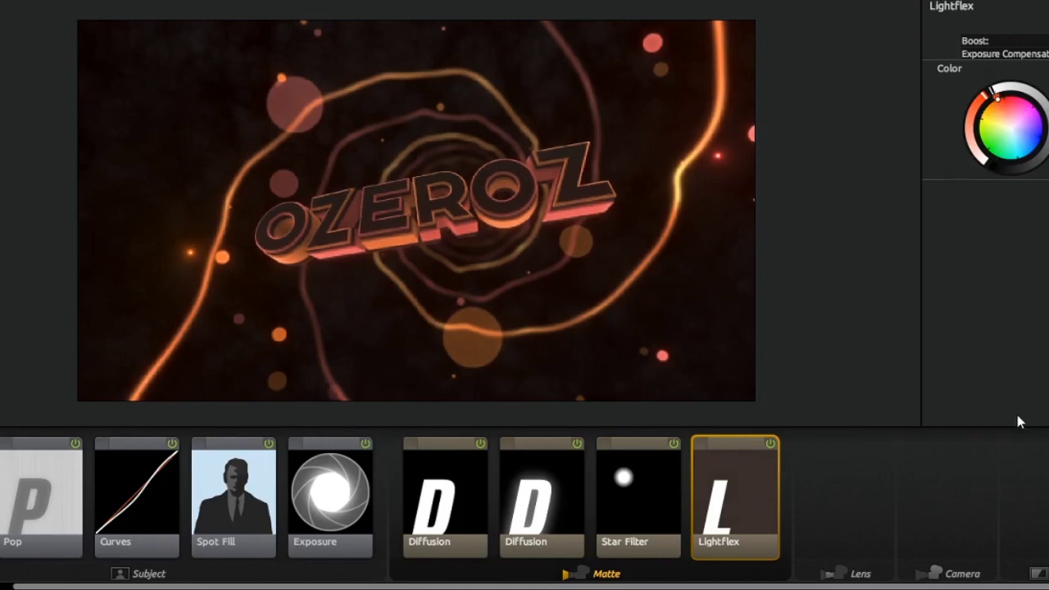
# - Add a Gradient after Lightflex and reset its colour to neutral
pyautogui.moveTo(1041, 237)
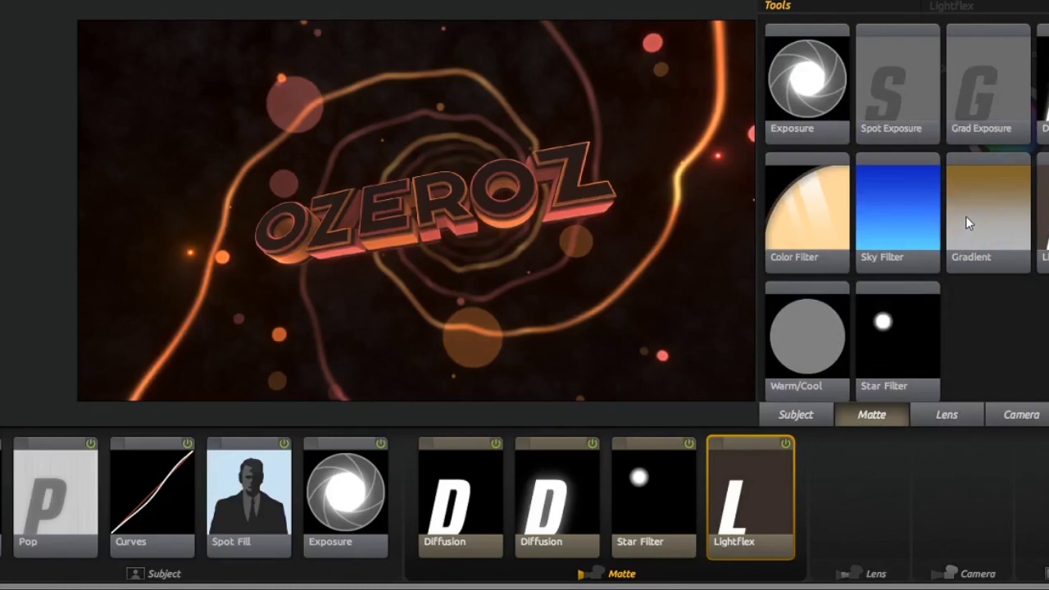
pyautogui.moveTo(968, 216); pyautogui.dragTo(853, 491)
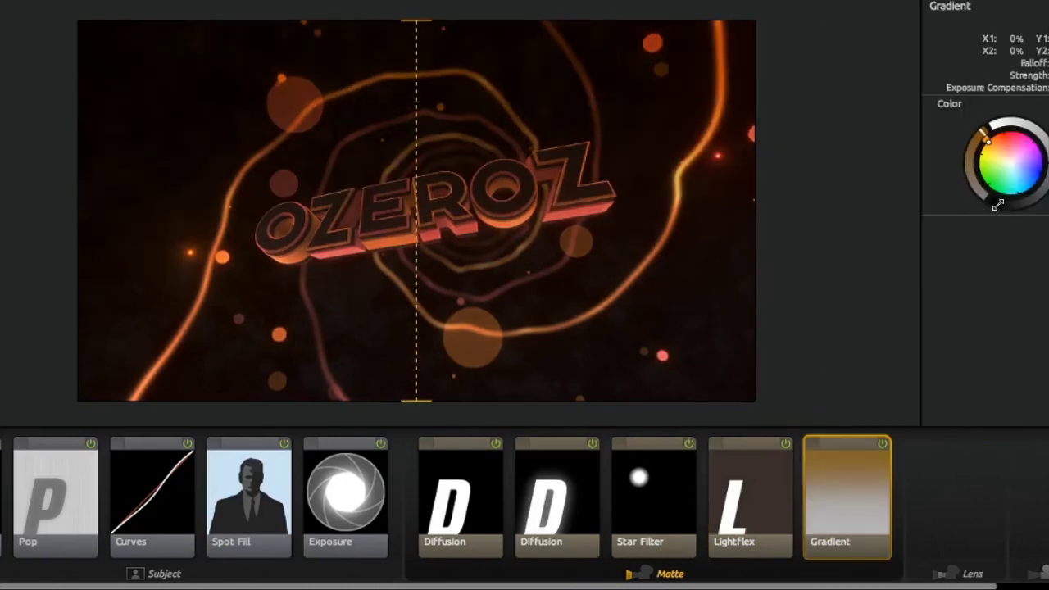
pyautogui.click(996, 205)
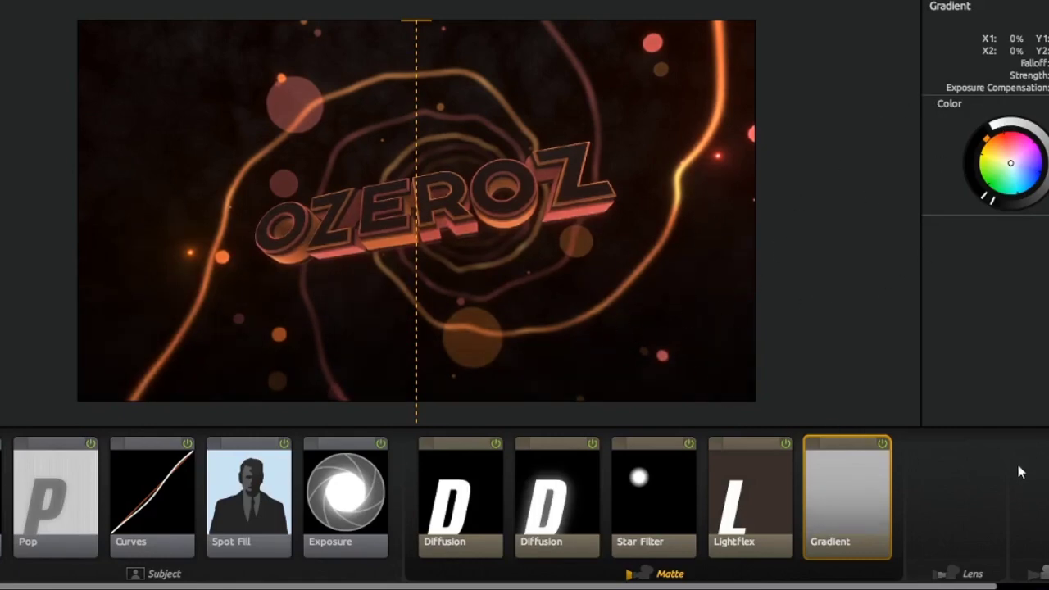
pyautogui.moveTo(959, 393)
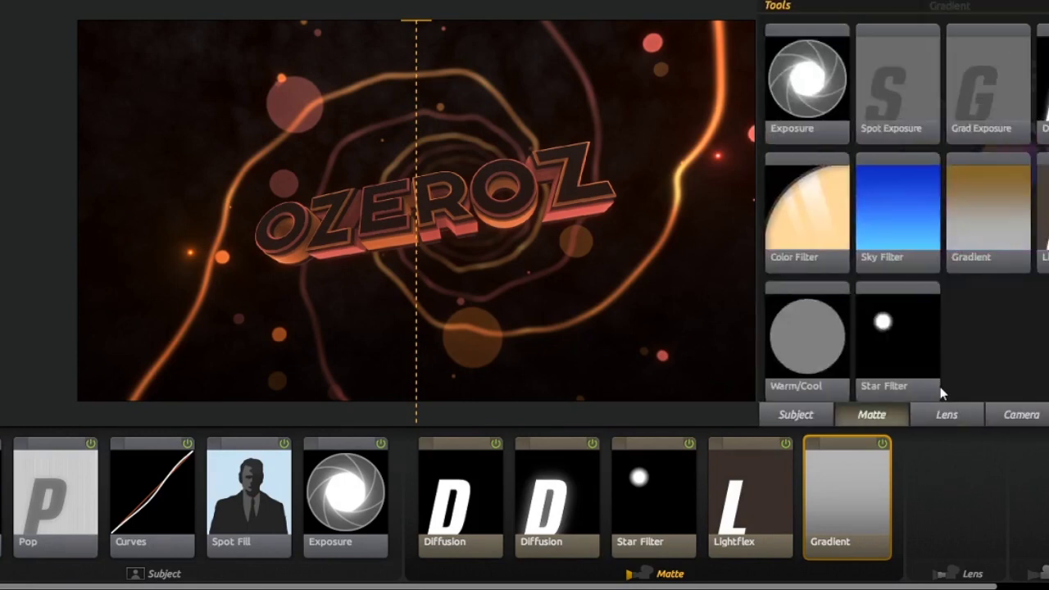
# - Add a Vignette in the Lens stage and stretch its ellipse wide beyond the frame edges
pyautogui.click(946, 418)
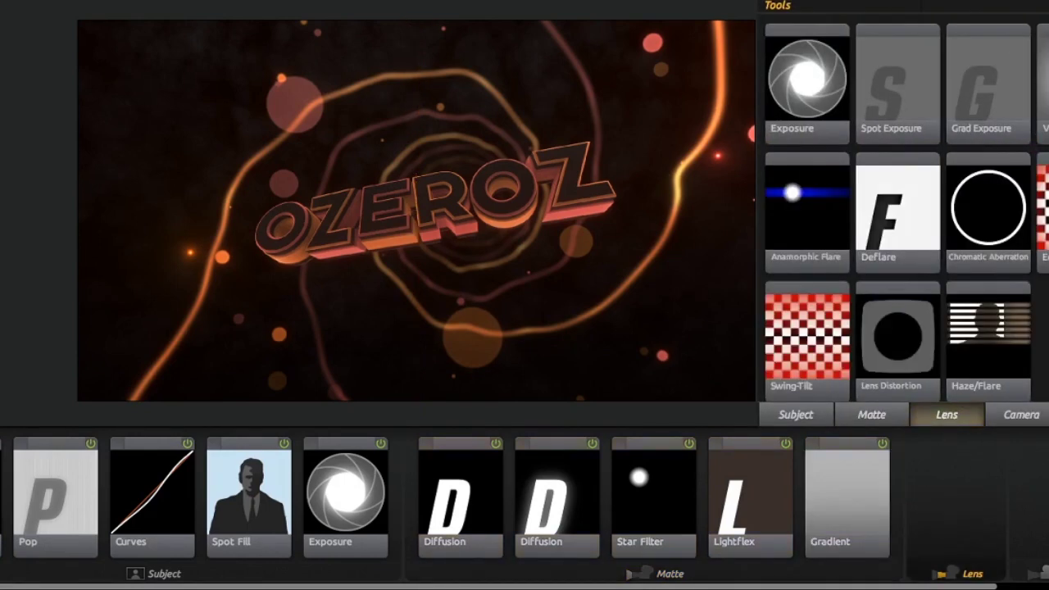
pyautogui.moveTo(1042, 90); pyautogui.dragTo(841, 508)
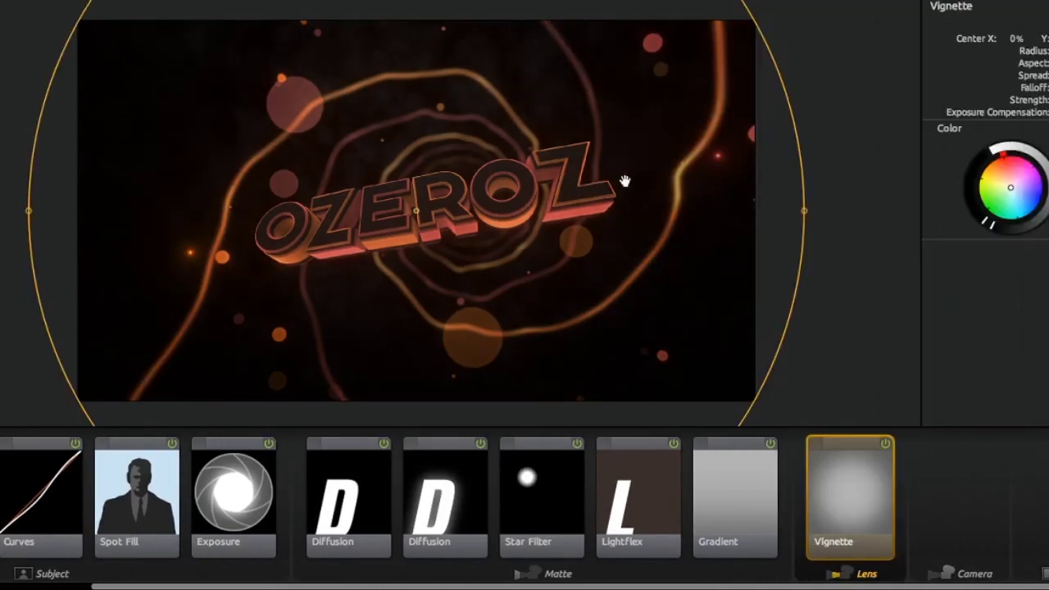
pyautogui.moveTo(634, 169); pyautogui.dragTo(588, 189)
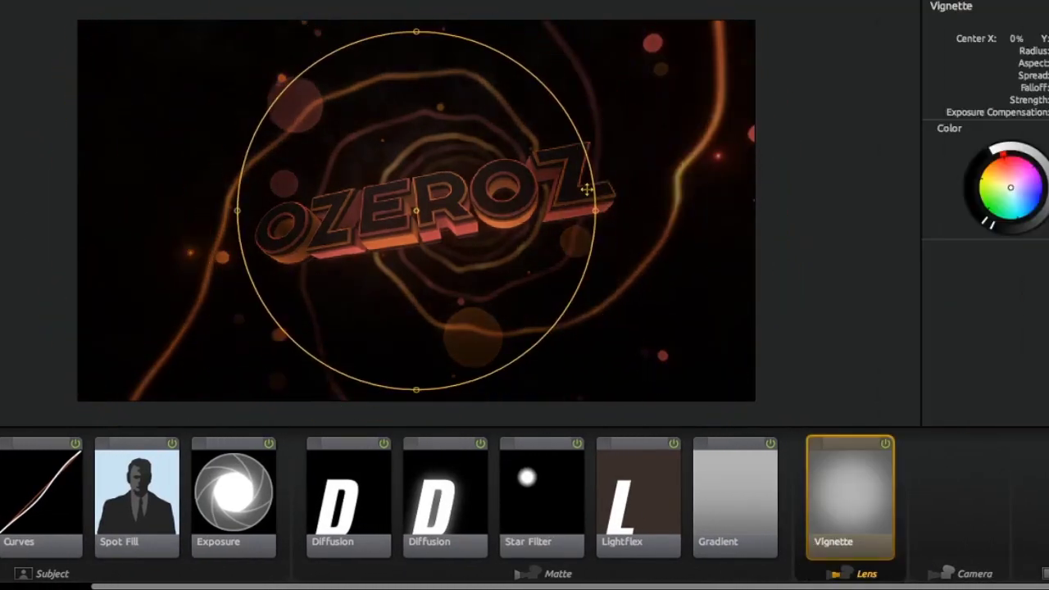
pyautogui.scroll(-2, 88, 209)
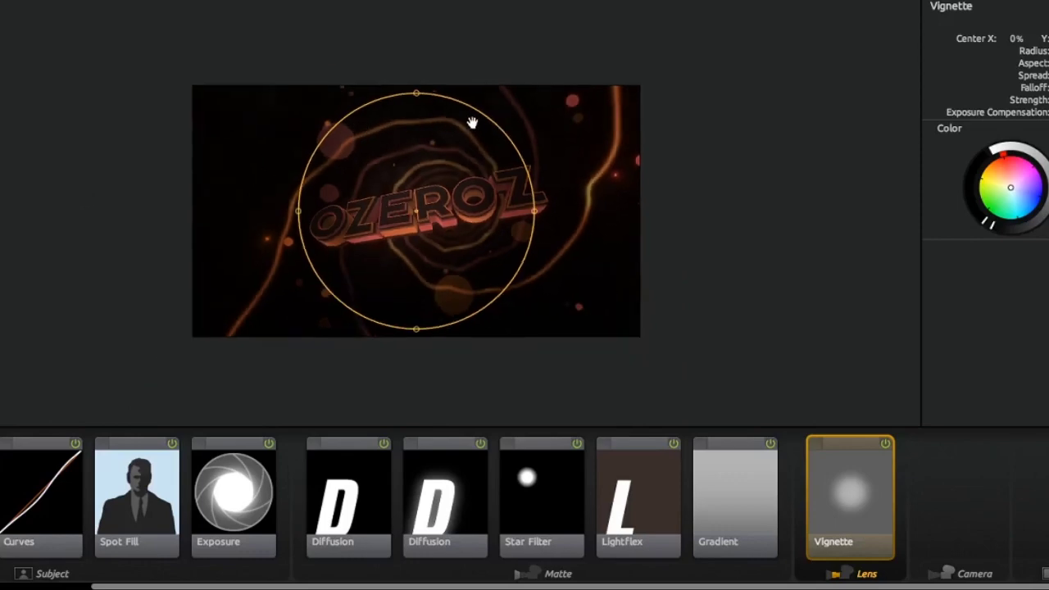
pyautogui.moveTo(541, 211); pyautogui.dragTo(636, 210)
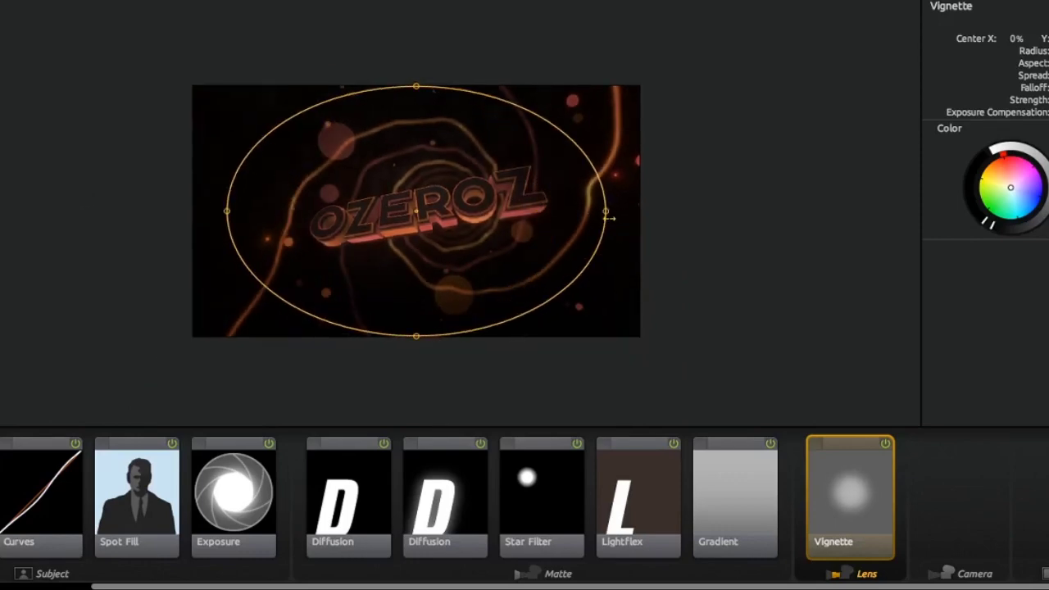
pyautogui.moveTo(613, 150)
pyautogui.mouseDown()
pyautogui.moveTo(853, 103)
pyautogui.moveTo(635, 162)
pyautogui.mouseUp()
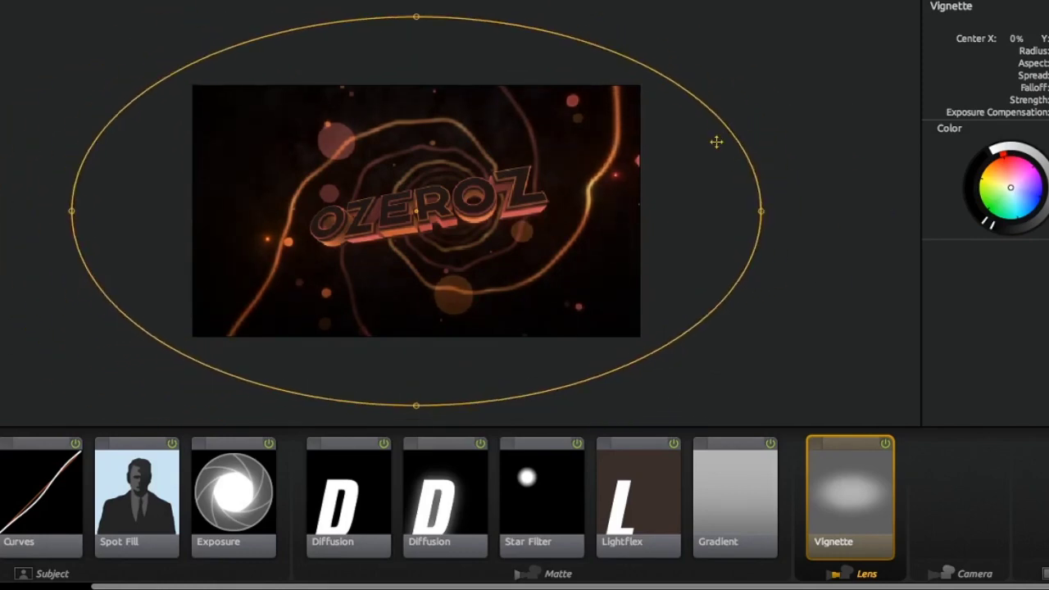
pyautogui.scroll(2, 417, 200)
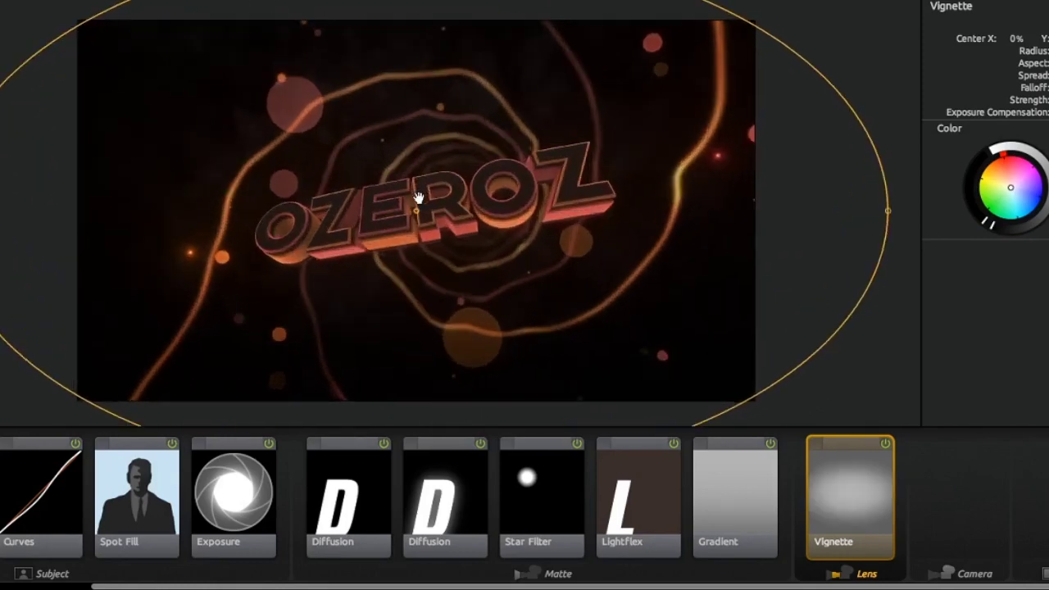
pyautogui.scroll(2, 418, 199)
pyautogui.scroll(-1, 450, 352)
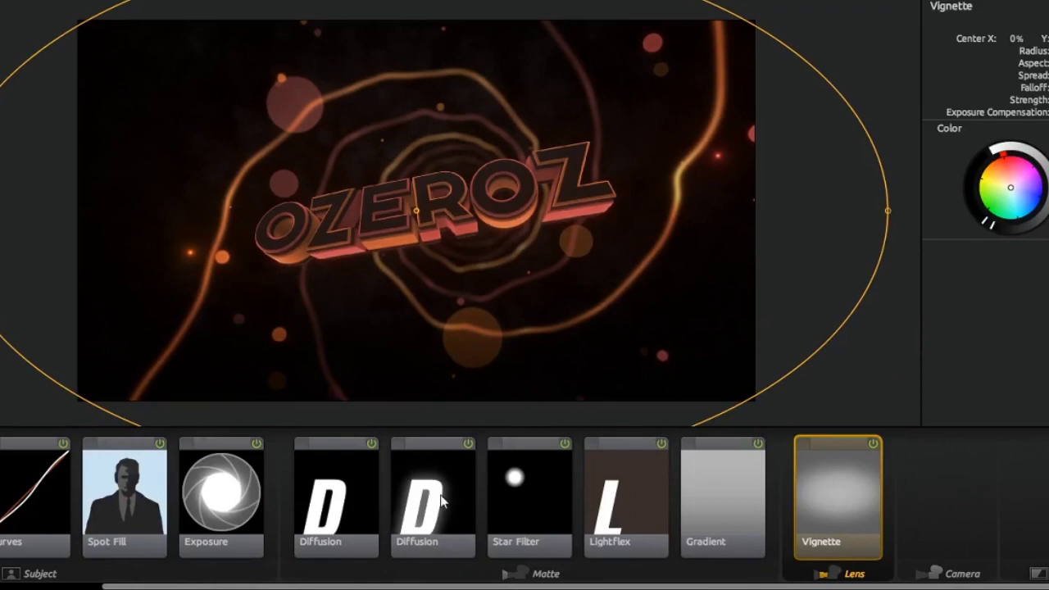
pyautogui.moveTo(1023, 385)
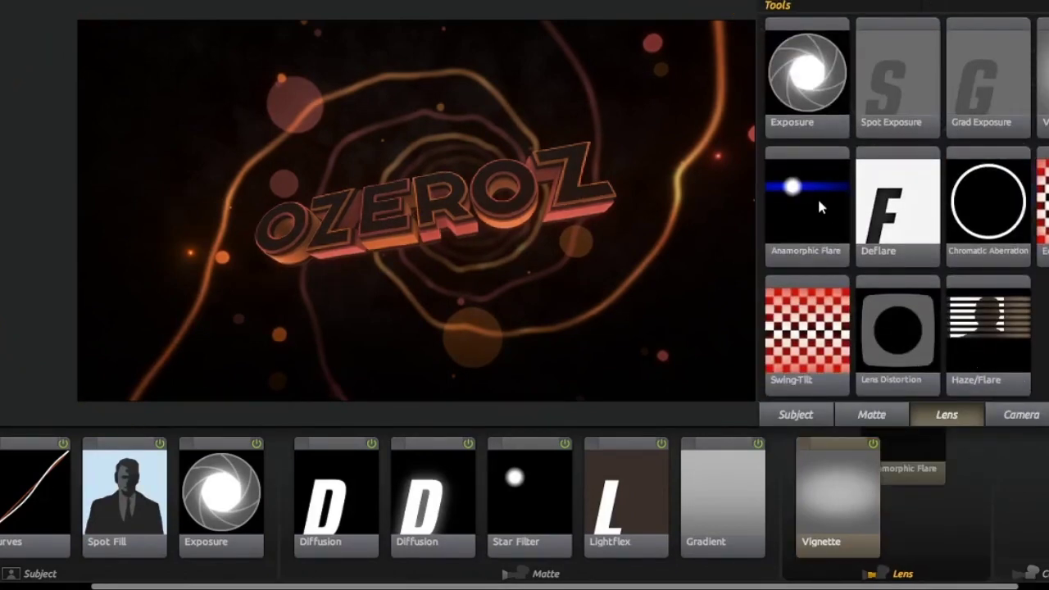
# - Add an Anamorphic Flare after the Vignette and shift its streaks from blue toward orange
pyautogui.moveTo(818, 205); pyautogui.dragTo(934, 492)
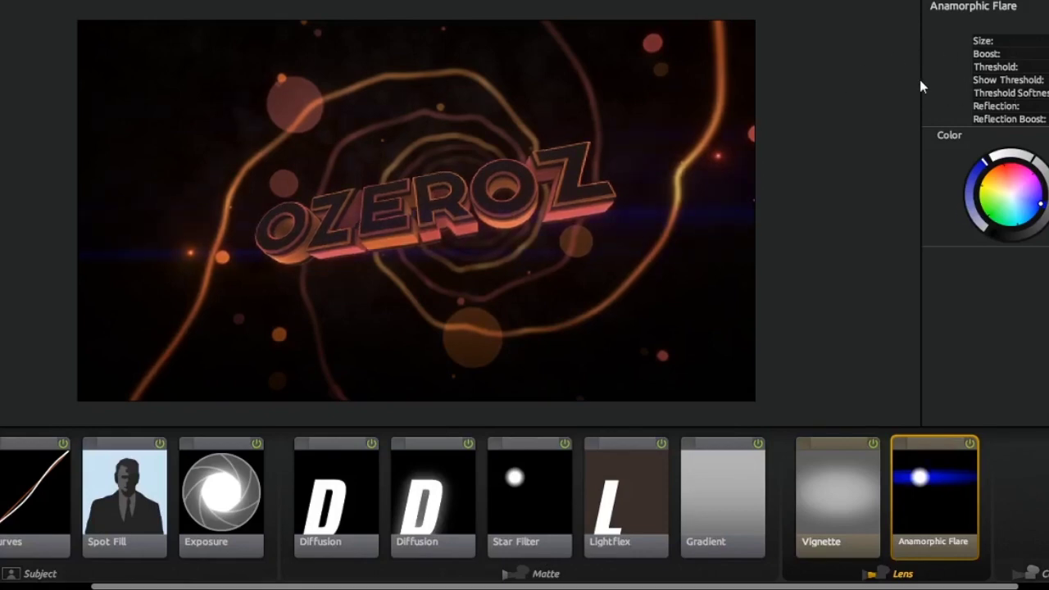
pyautogui.moveTo(979, 229); pyautogui.dragTo(945, 212)
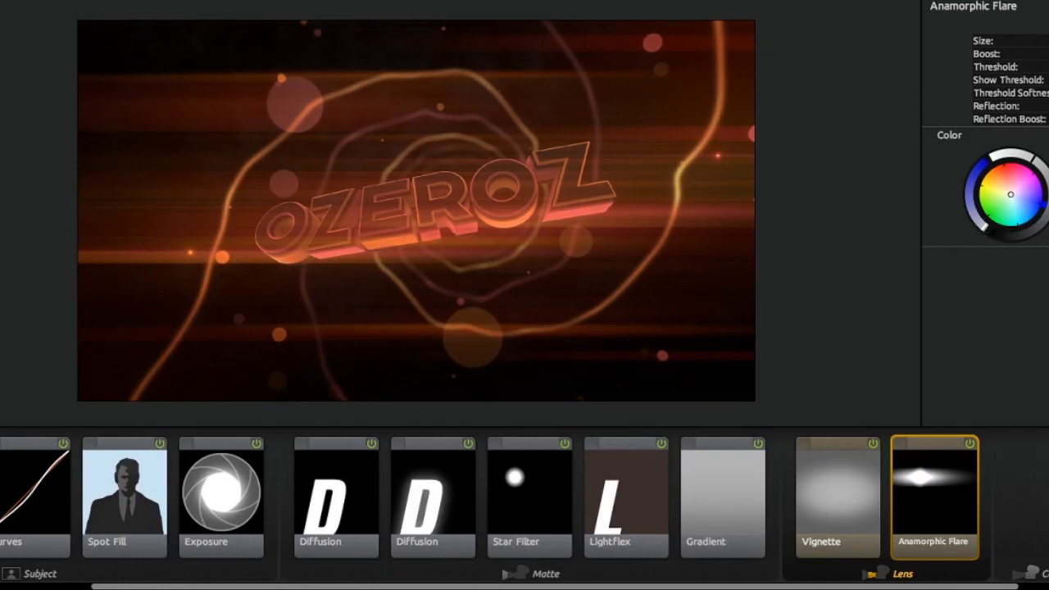
pyautogui.hscroll(2, 774, 475)
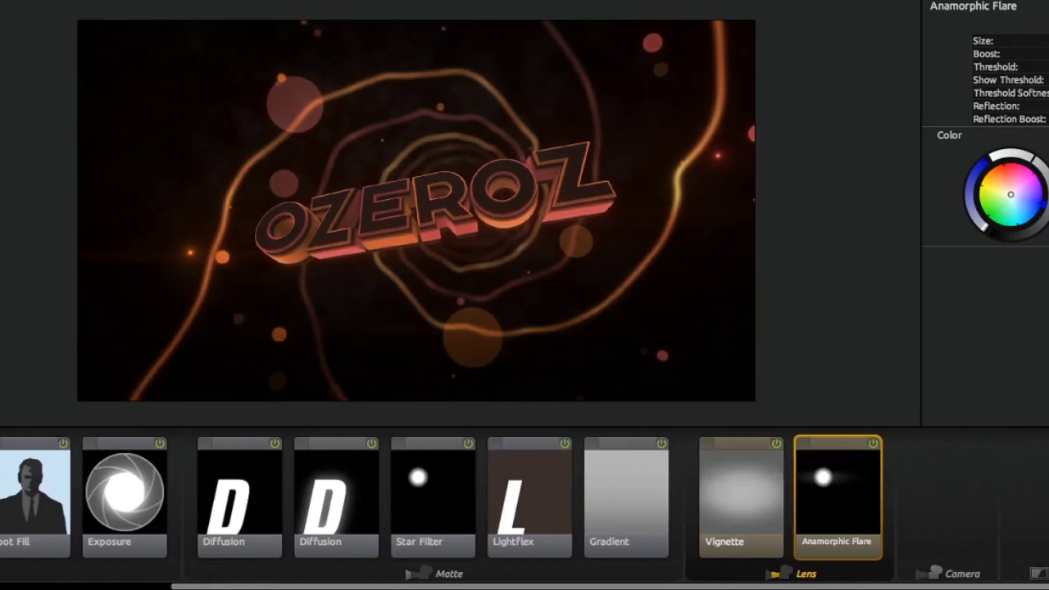
pyautogui.moveTo(1043, 386)
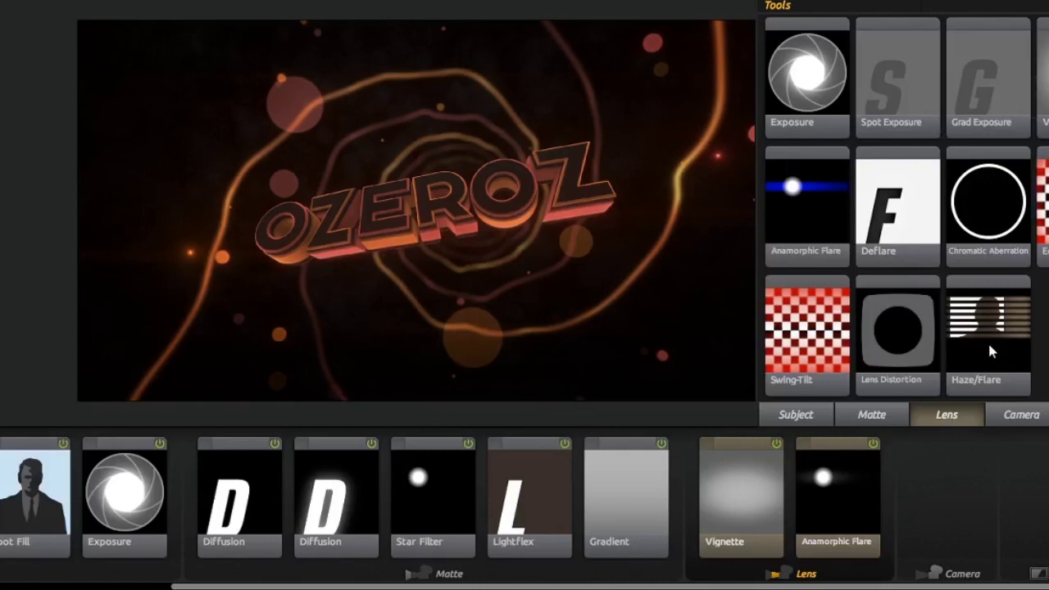
# - Add Haze/Flare to the Lens stage, reset its tint to neutral, and darken the orange haze
pyautogui.moveTo(990, 347); pyautogui.dragTo(951, 492)
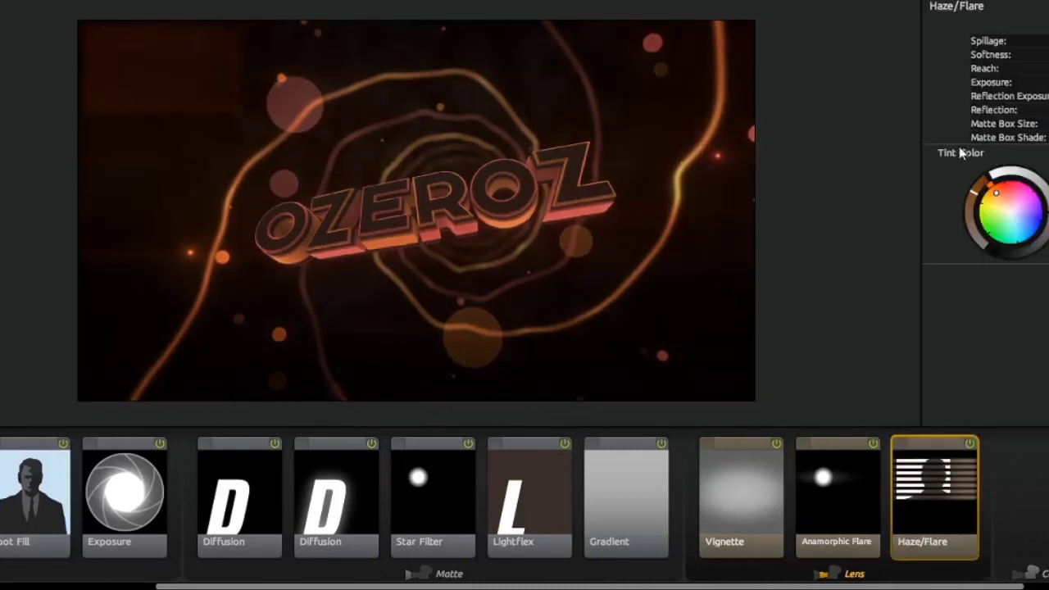
pyautogui.click(980, 247)
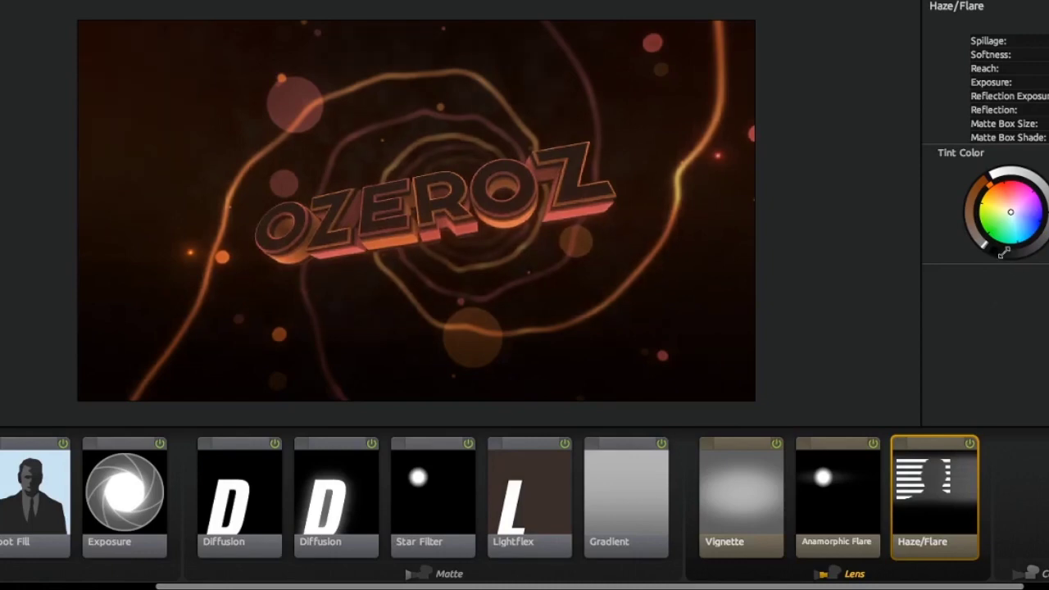
pyautogui.moveTo(1002, 252); pyautogui.dragTo(1011, 253)
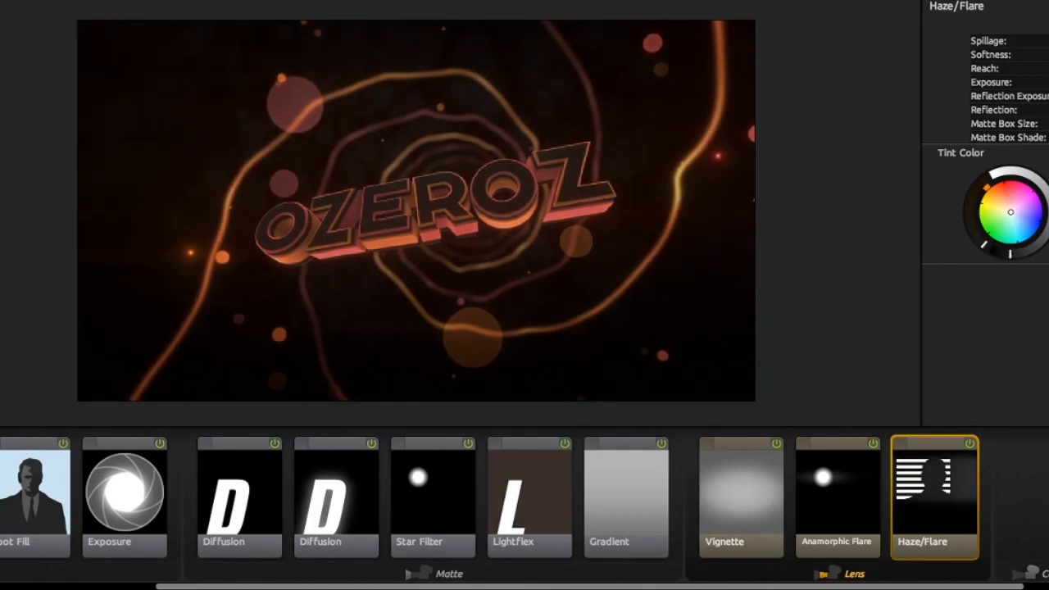
pyautogui.hscroll(3, 894, 502)
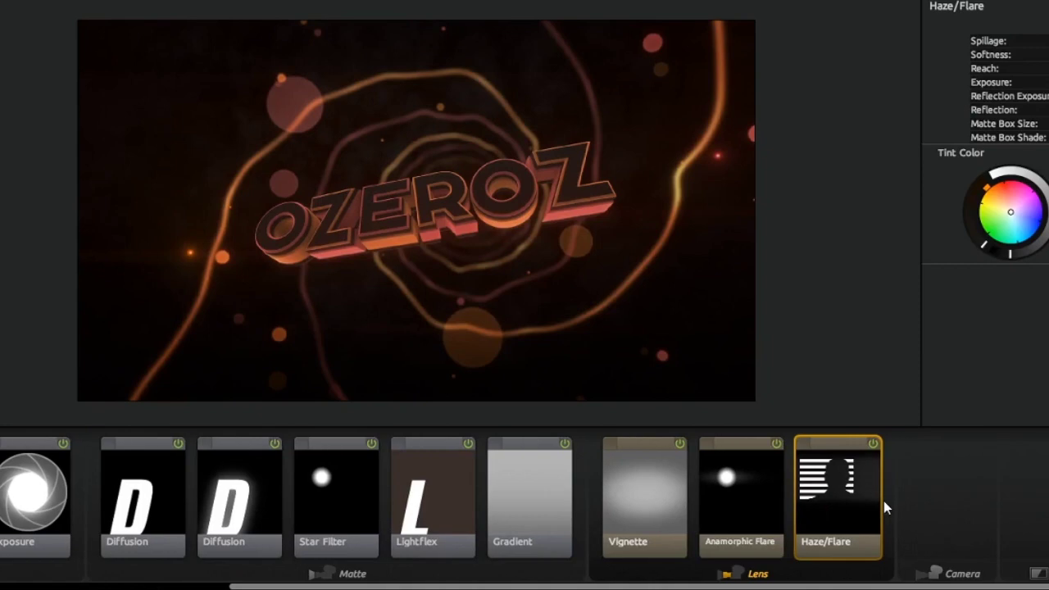
pyautogui.moveTo(970, 352)
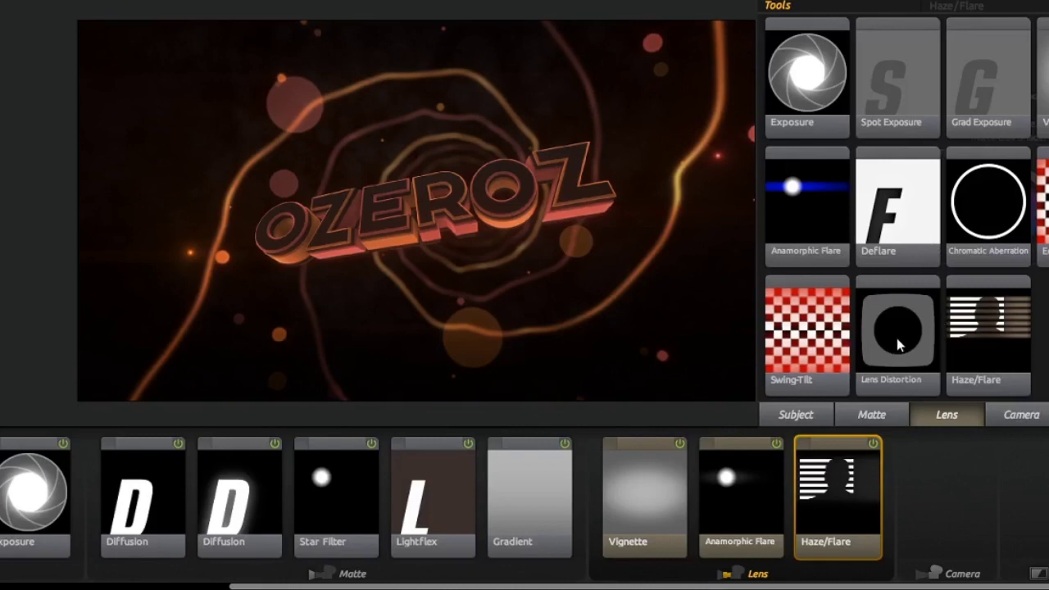
# - Drag Lens Distortion to the end of the Lens stage, then add 3-Strip Process from the Camera tools
pyautogui.moveTo(896, 340); pyautogui.dragTo(881, 508)
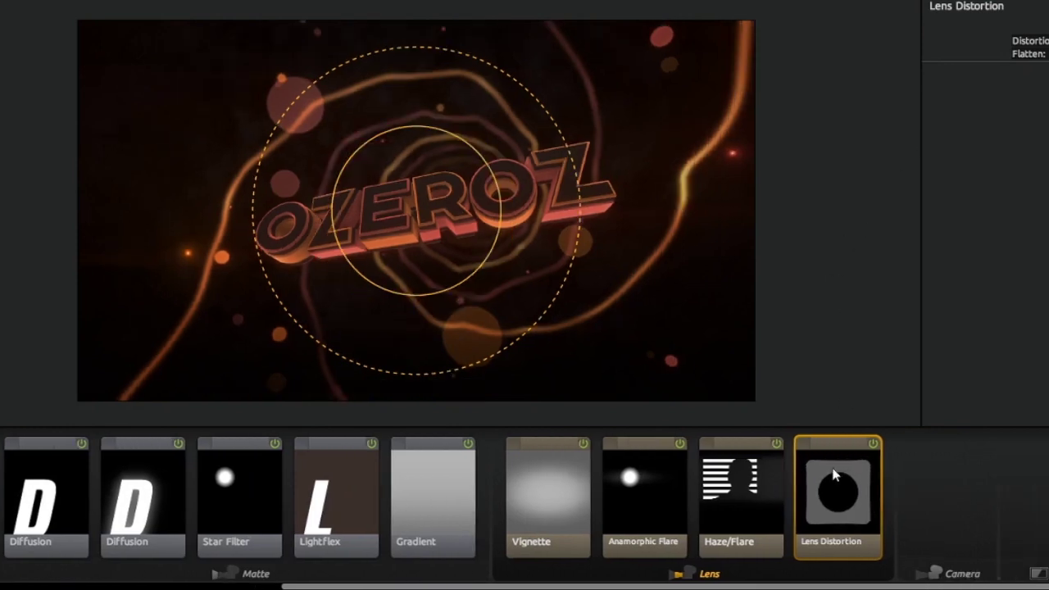
pyautogui.moveTo(1018, 424)
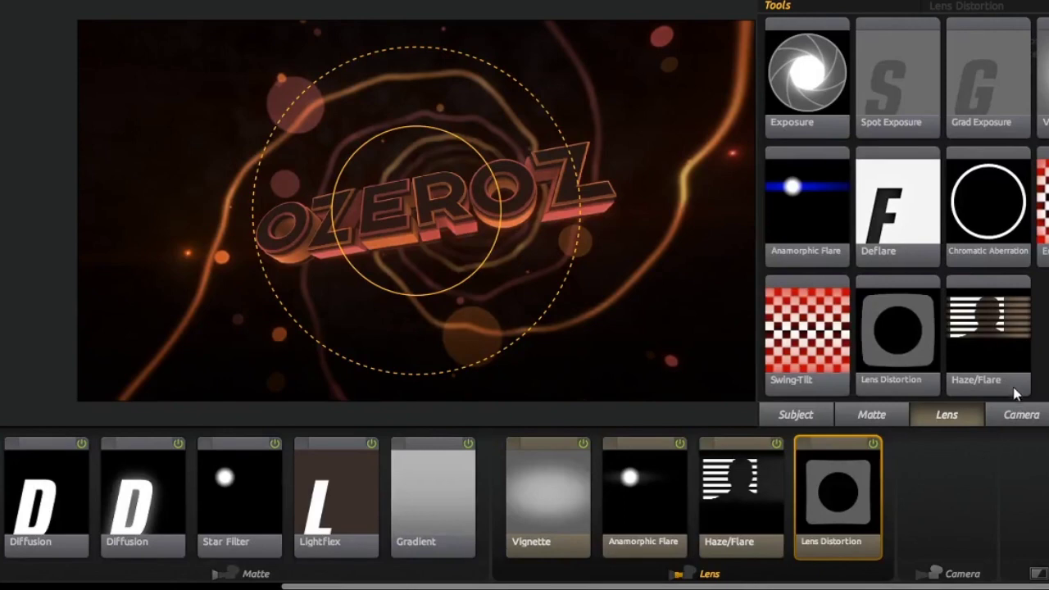
pyautogui.click(1010, 418)
pyautogui.scroll(-3, 935, 246)
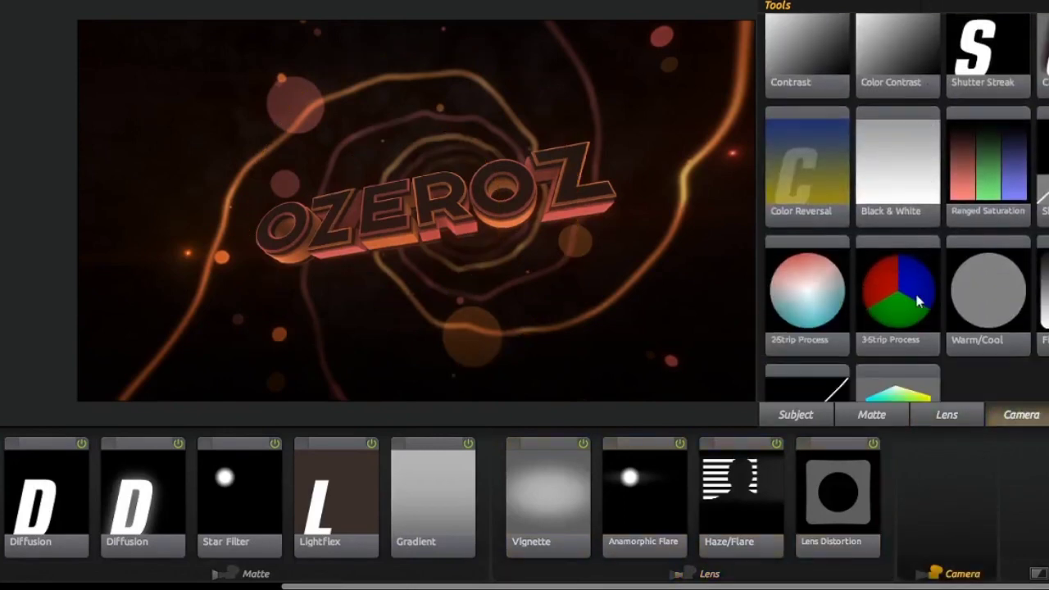
pyautogui.doubleClick(905, 285)
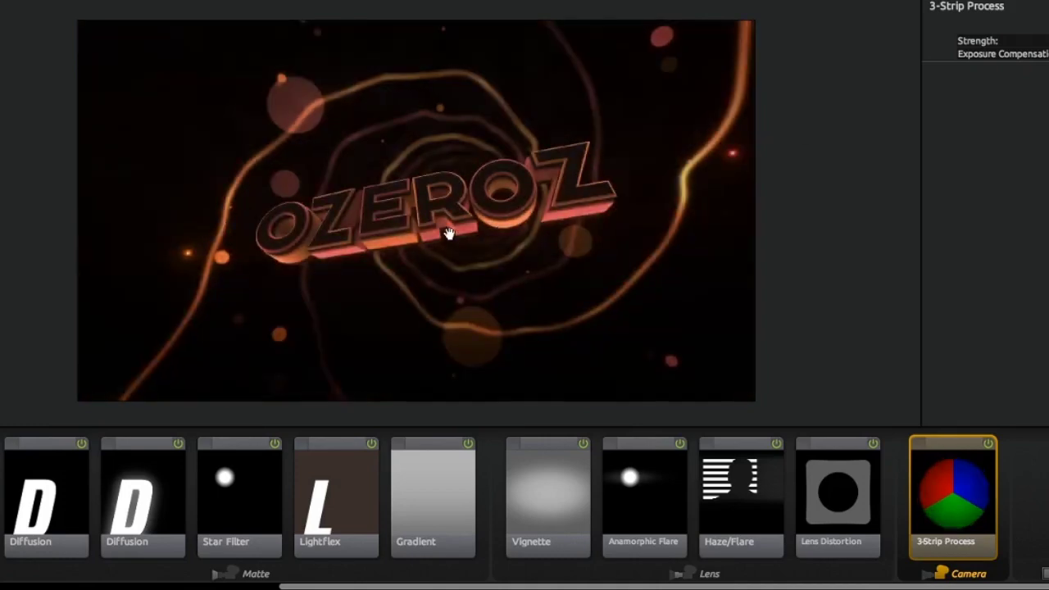
pyautogui.scroll(-1, 387, 241)
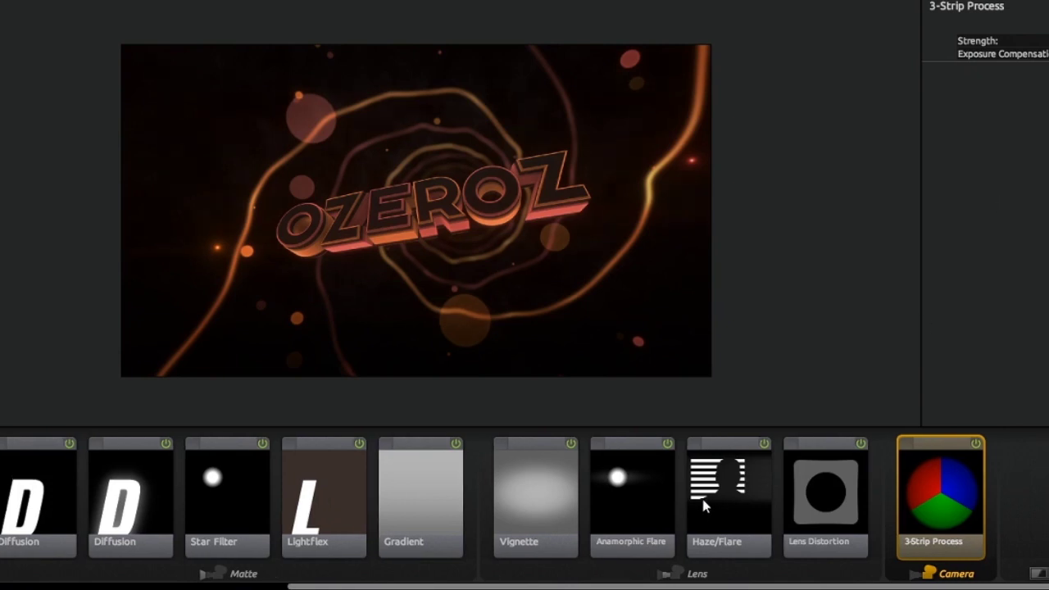
pyautogui.moveTo(963, 382)
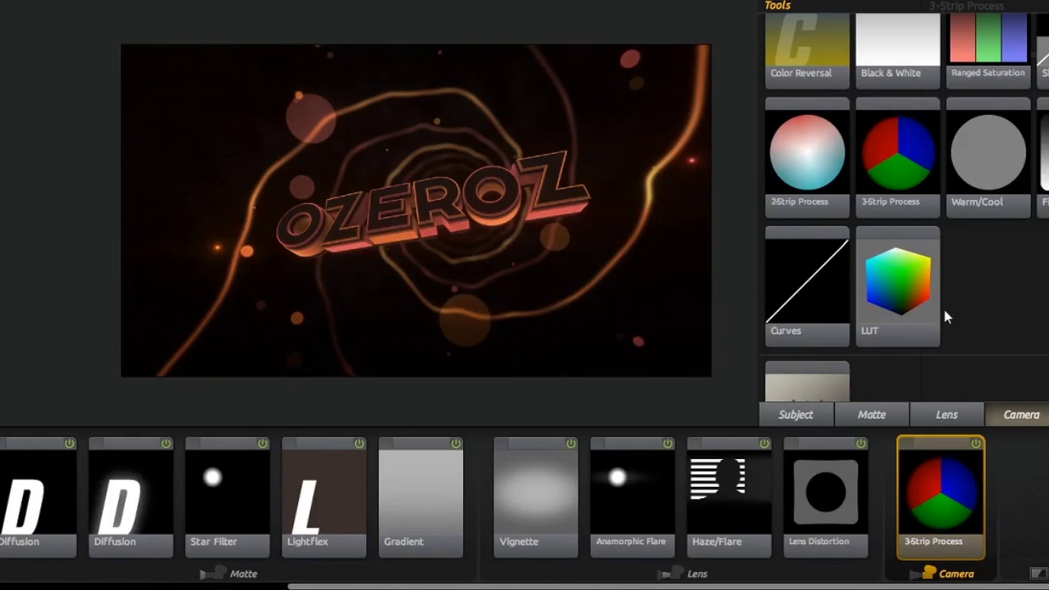
# - Add a LUT set to Eos Standard To Warm, trying Eos Standard To Cool before reverting
pyautogui.doubleClick(901, 297)
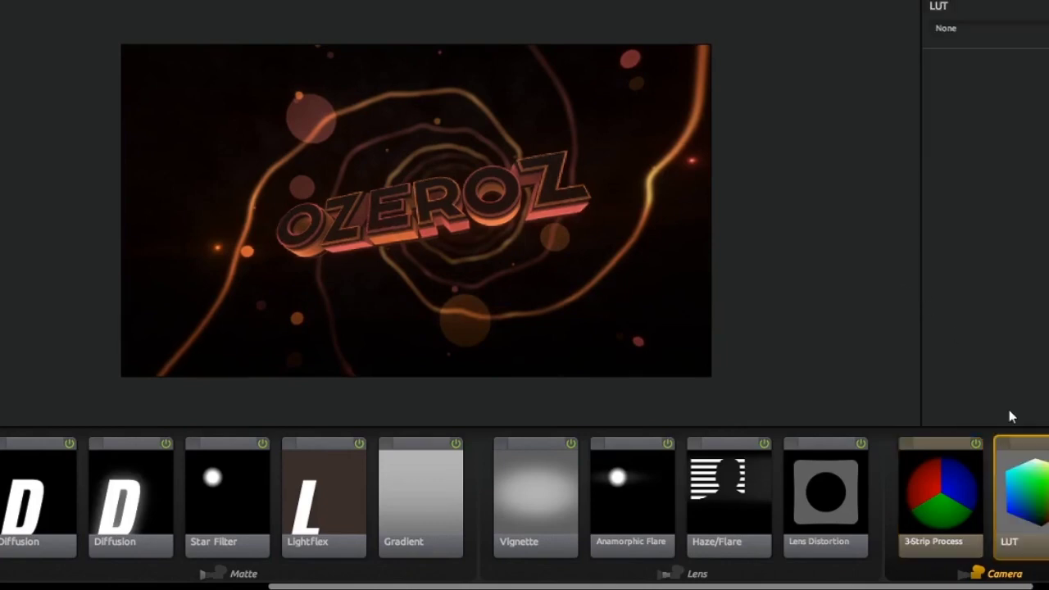
pyautogui.click(966, 36)
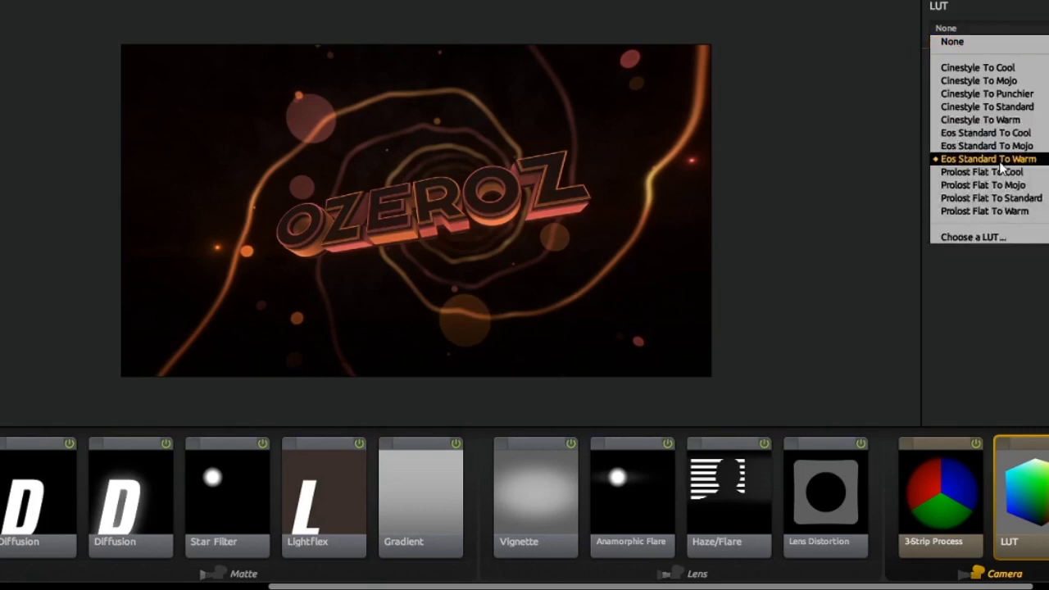
pyautogui.click(1007, 162)
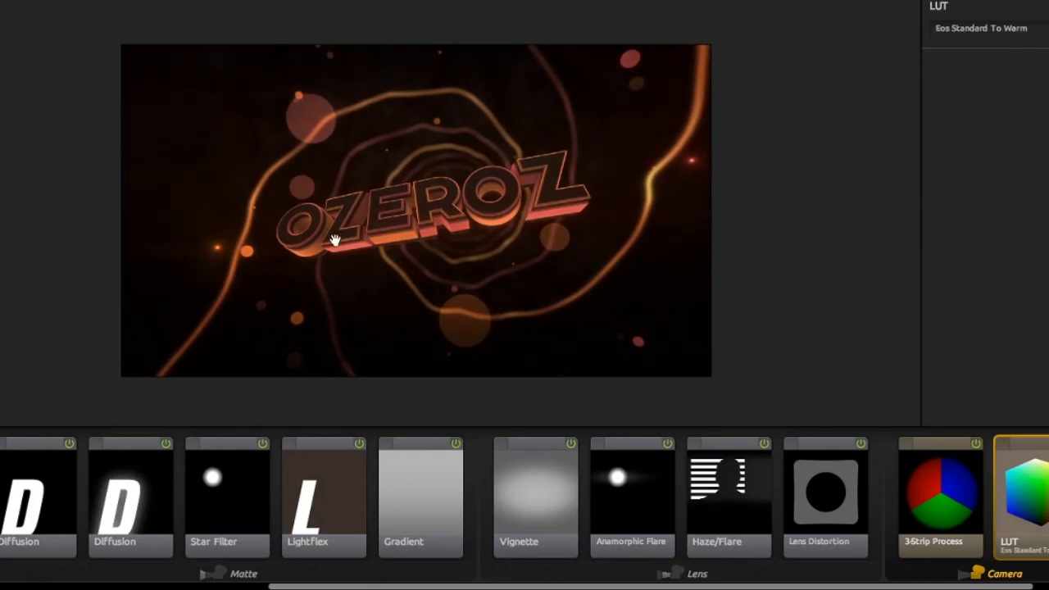
pyautogui.click(951, 36)
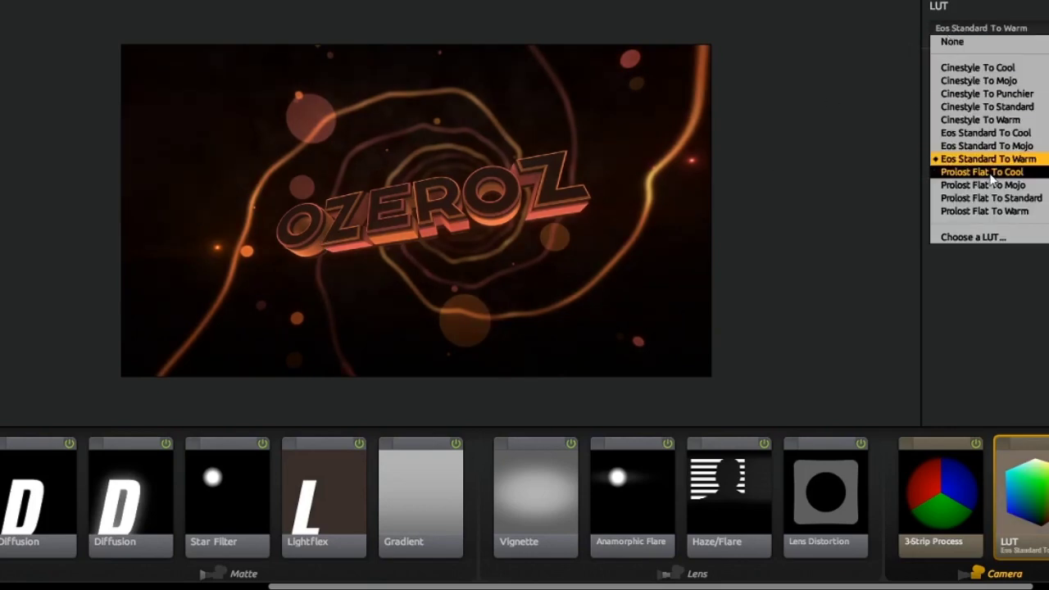
pyautogui.click(1030, 141)
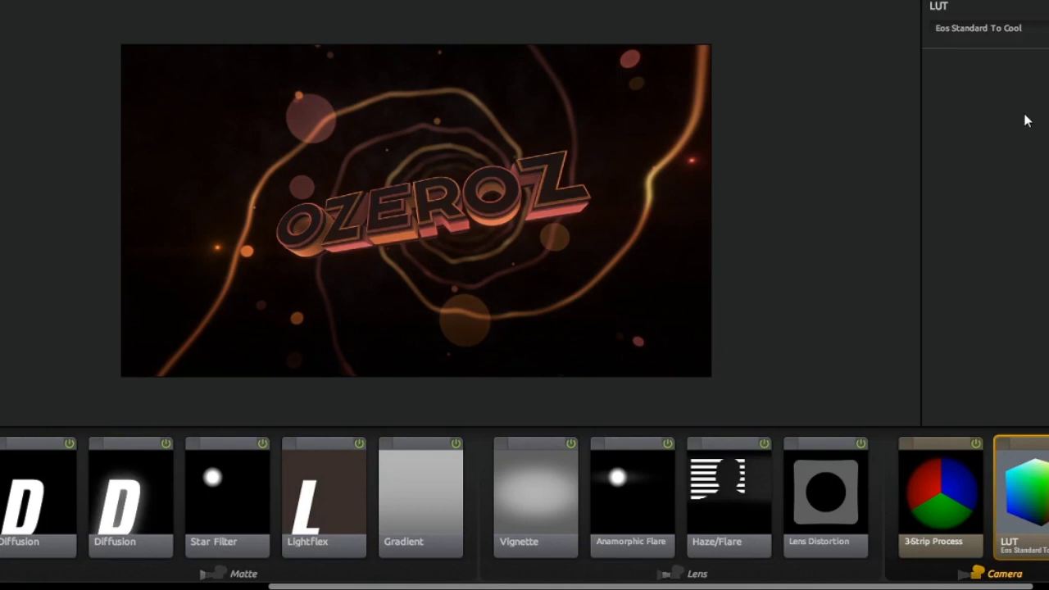
pyautogui.click(1030, 31)
pyautogui.click(1032, 160)
# - Browse the remaining camera-stage effects in the Tools drawer
pyautogui.hscroll(2, 992, 480)
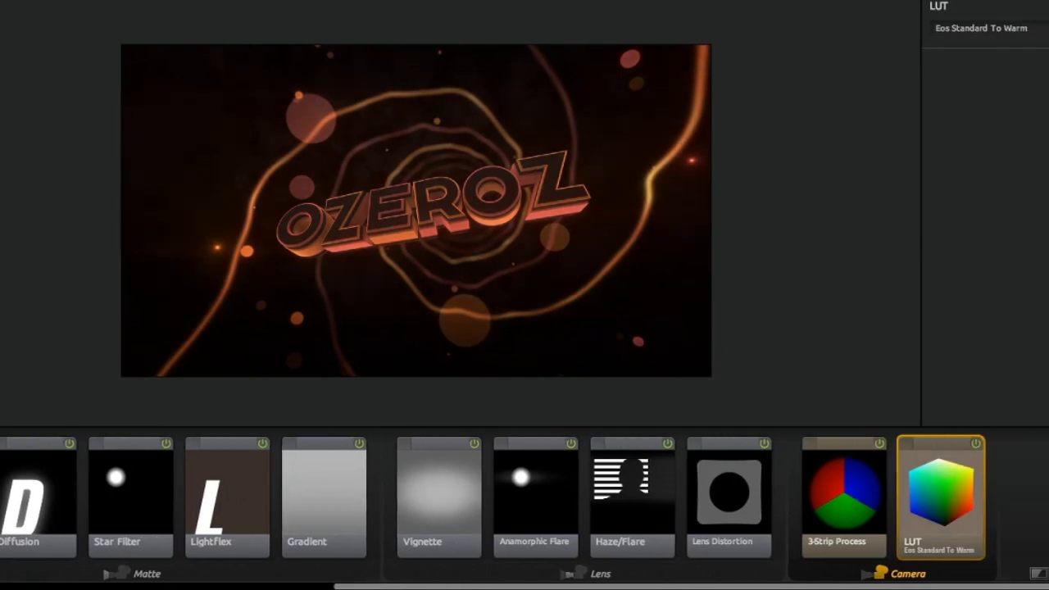
pyautogui.click(1021, 414)
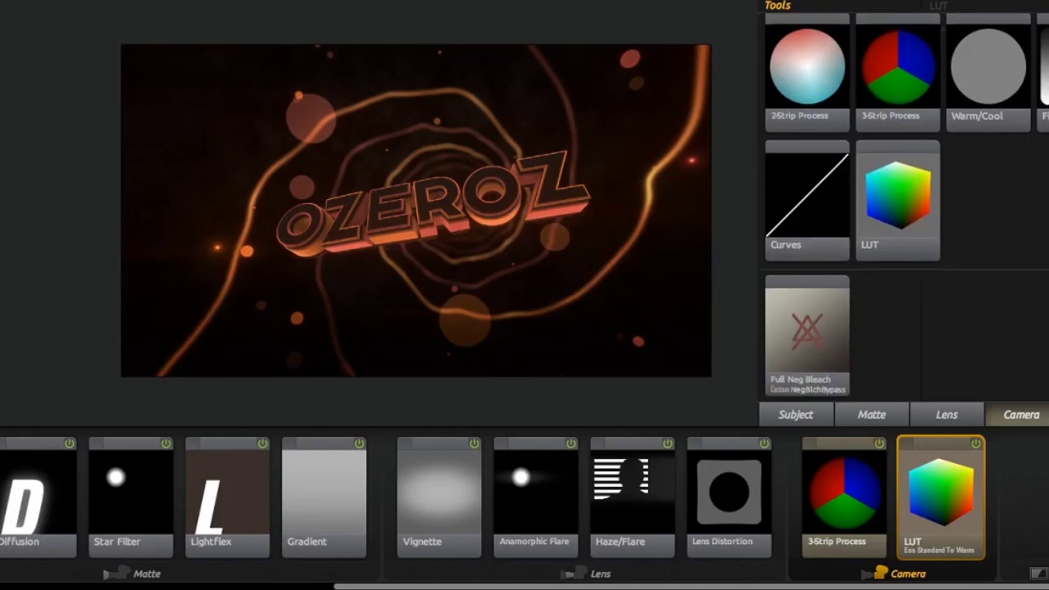
pyautogui.scroll(5, 1043, 395)
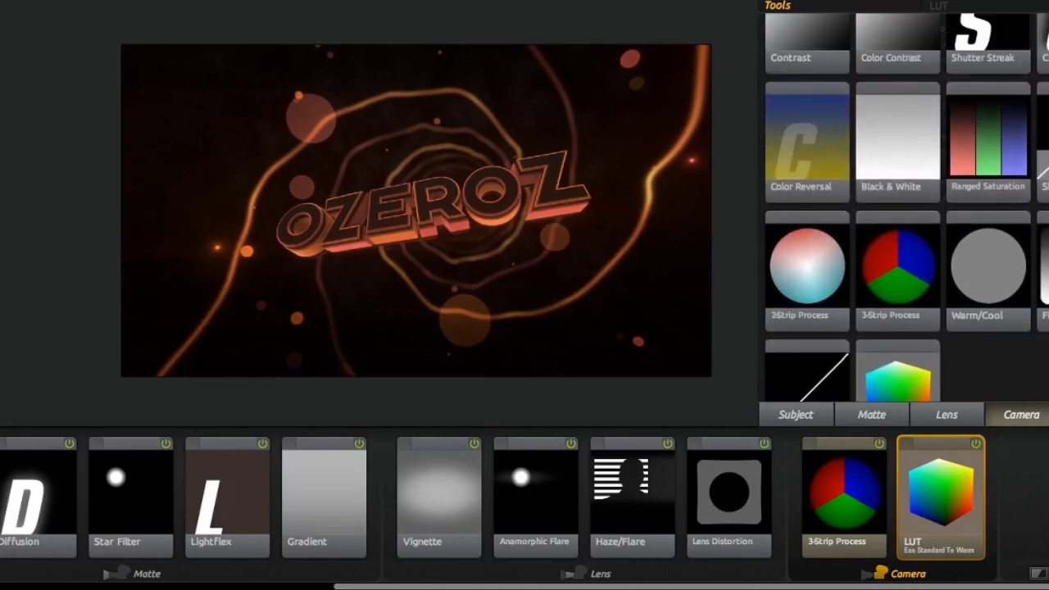
pyautogui.scroll(-2, 907, 208)
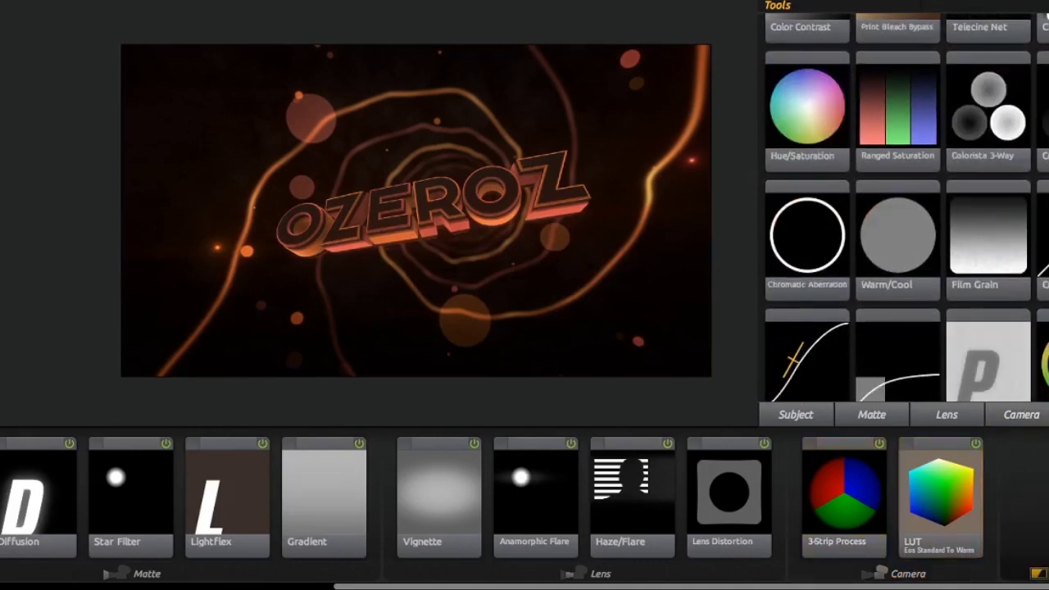
pyautogui.scroll(-1, 906, 208)
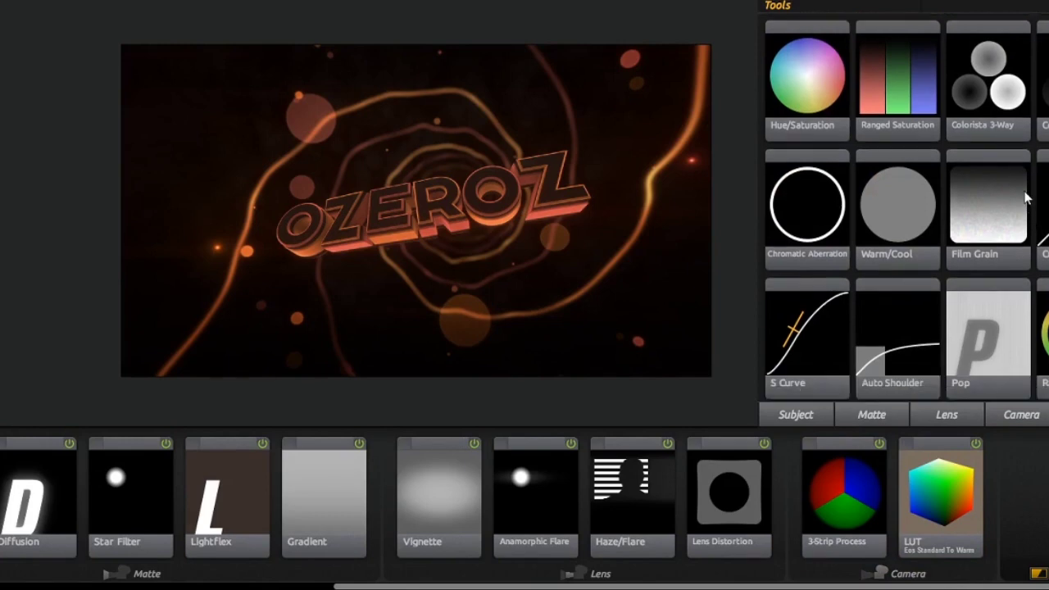
pyautogui.scroll(3, 1025, 190)
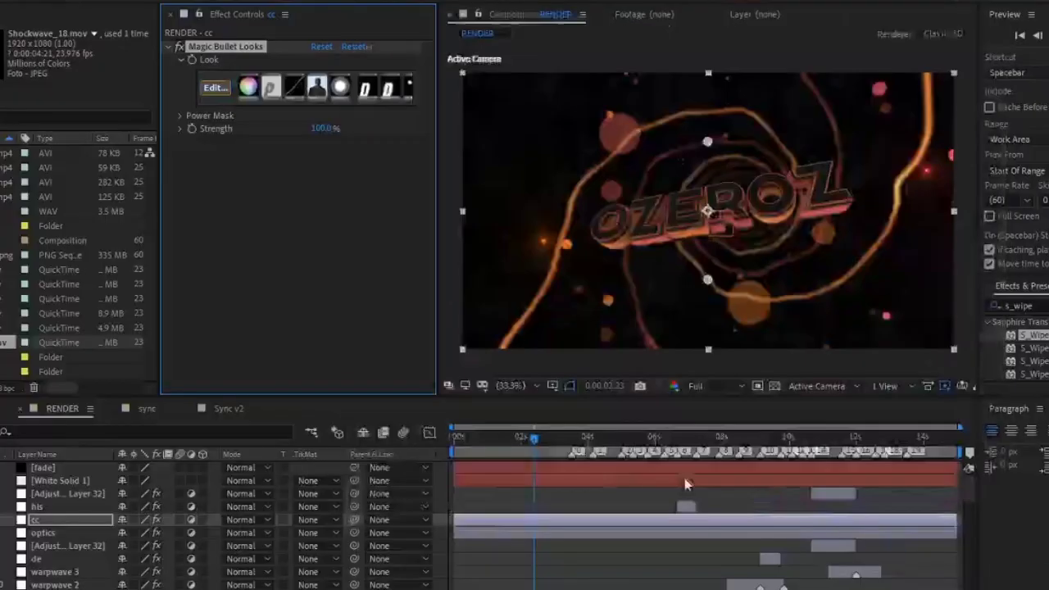
# - Deselect the cc layer, save the project, and preview the grade near the 4-second mark
pyautogui.click(568, 494)
pyautogui.hotkey('ctrl', 's')
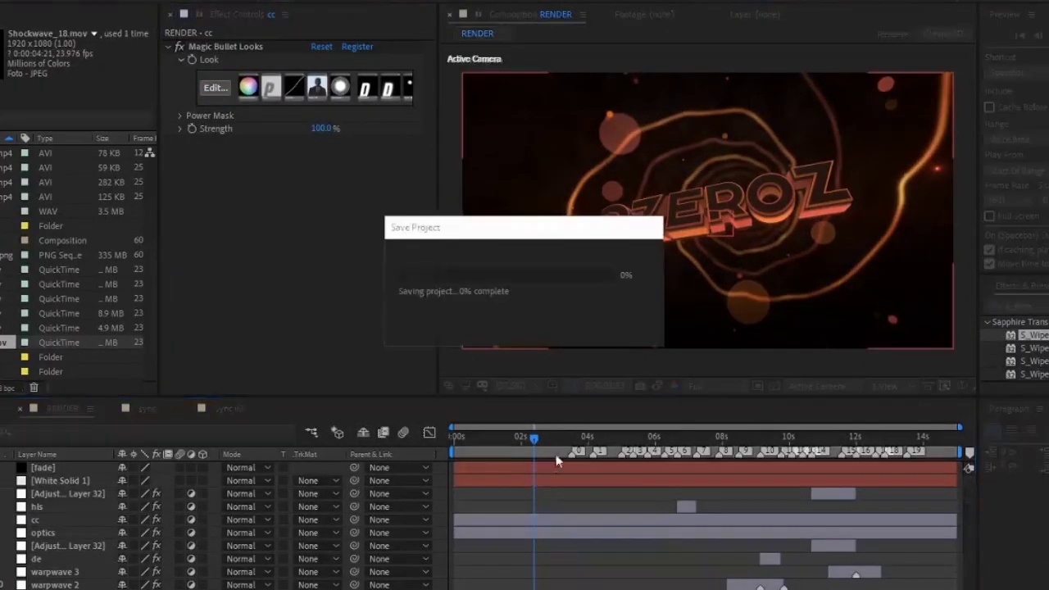
pyautogui.click(548, 441)
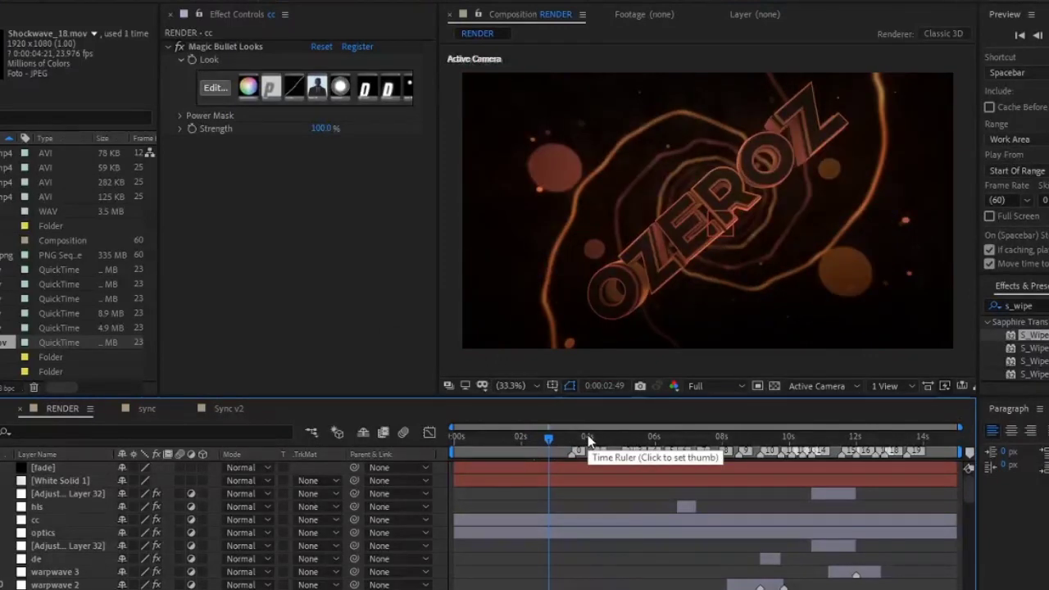
pyautogui.click(587, 441)
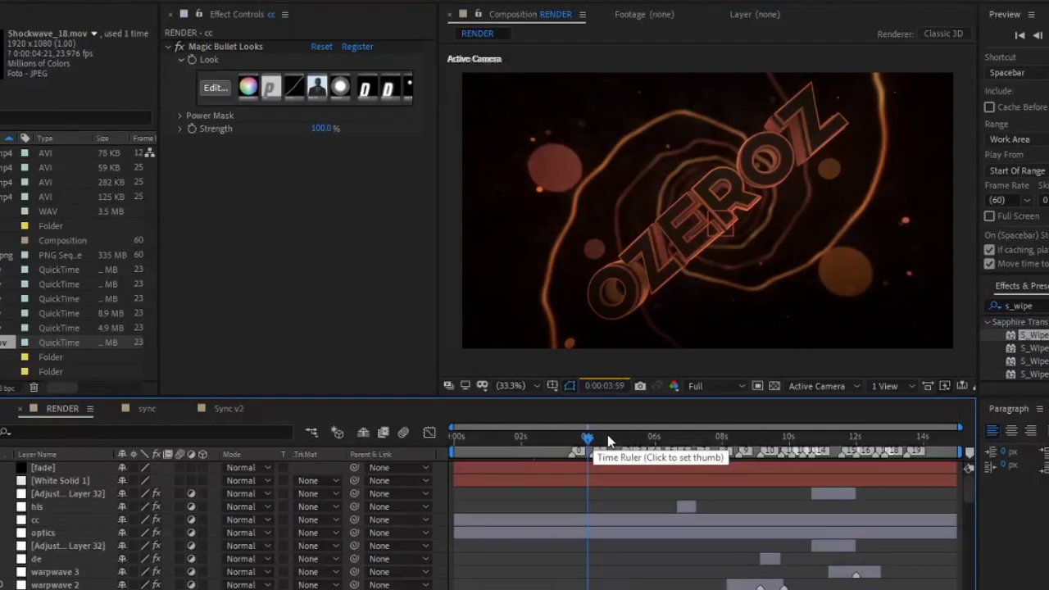
# - Preview 0:00:04:35 and 0:00:06:59, select White Solid 1 and the adjustment layer, return to the OZEROZ title
pyautogui.click(608, 435)
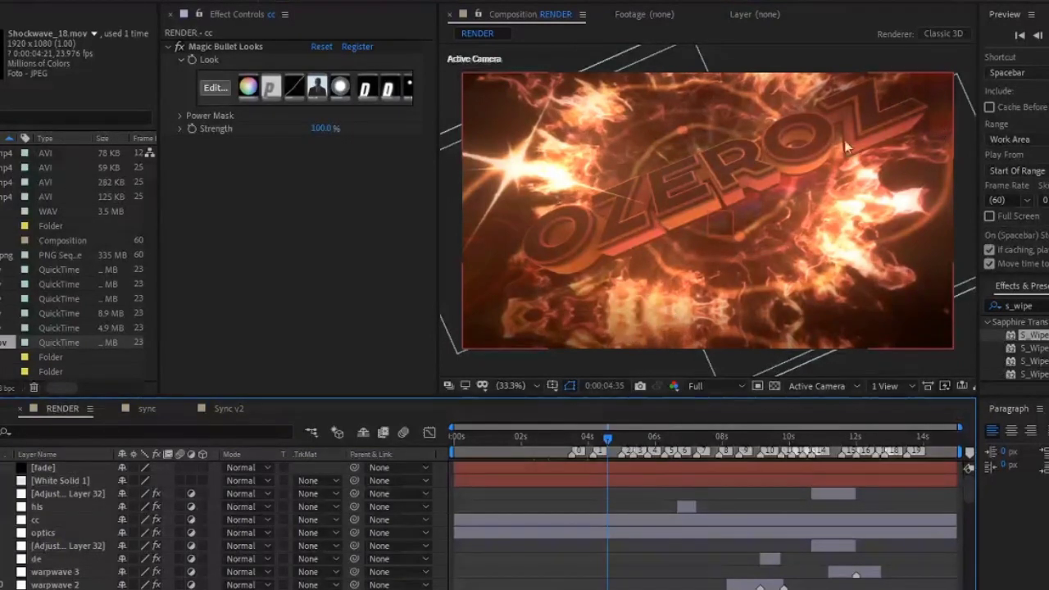
pyautogui.click(689, 441)
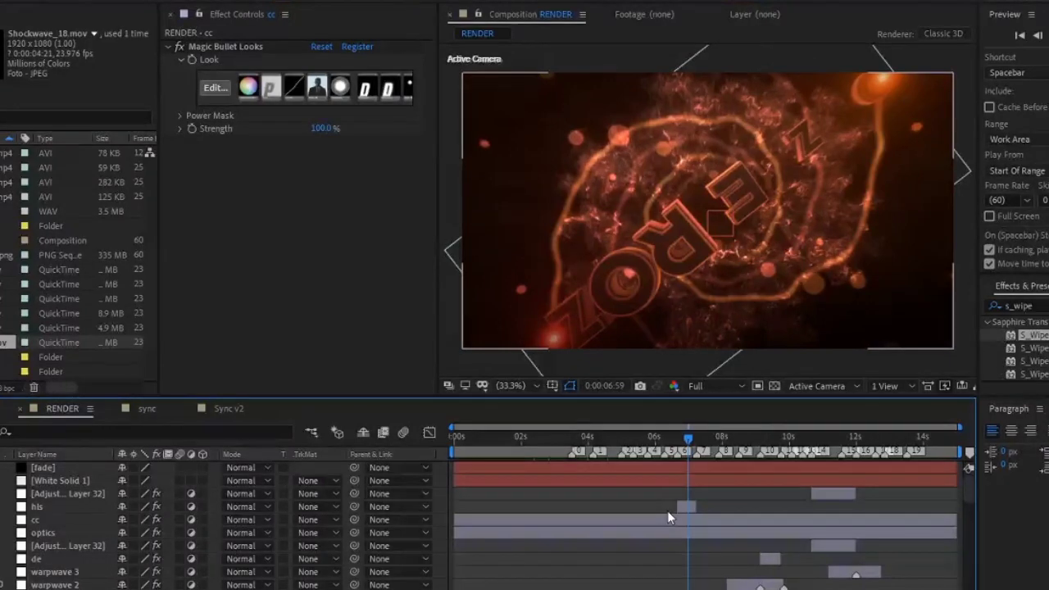
pyautogui.click(65, 482)
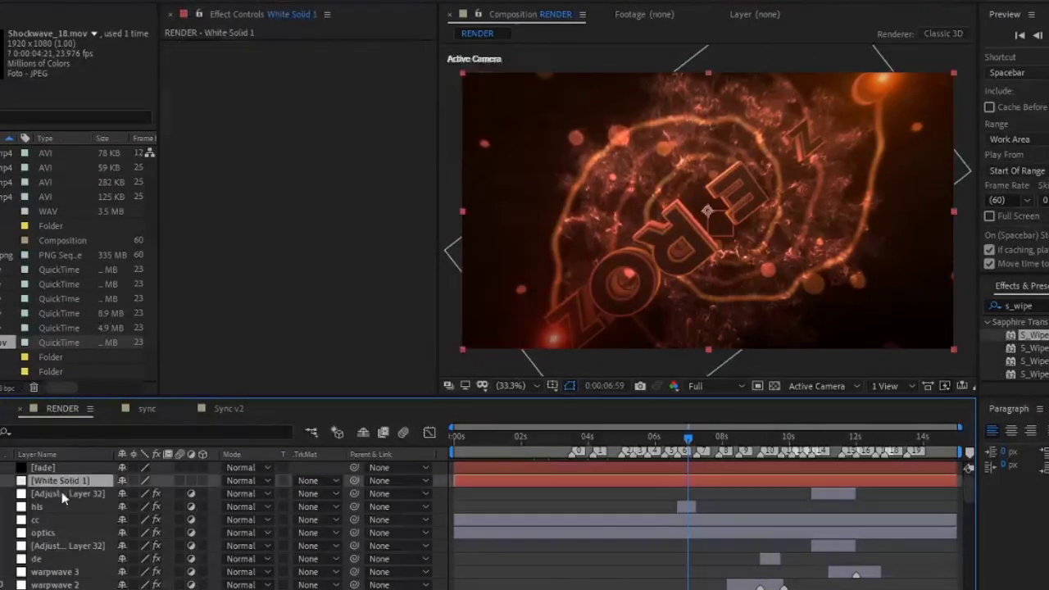
pyautogui.click(61, 493)
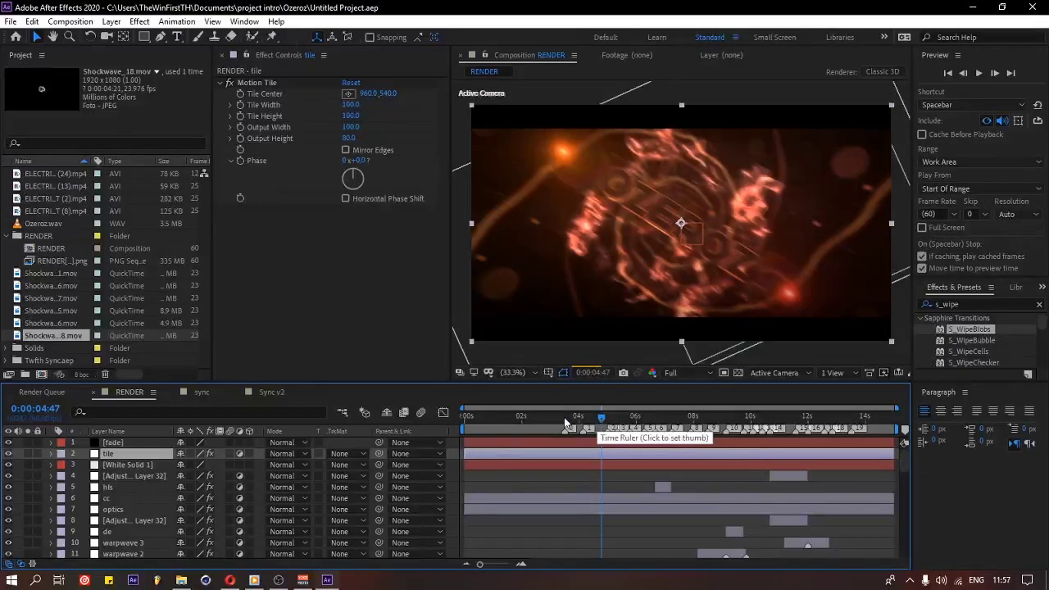
pyautogui.moveTo(602, 423); pyautogui.dragTo(537, 418)
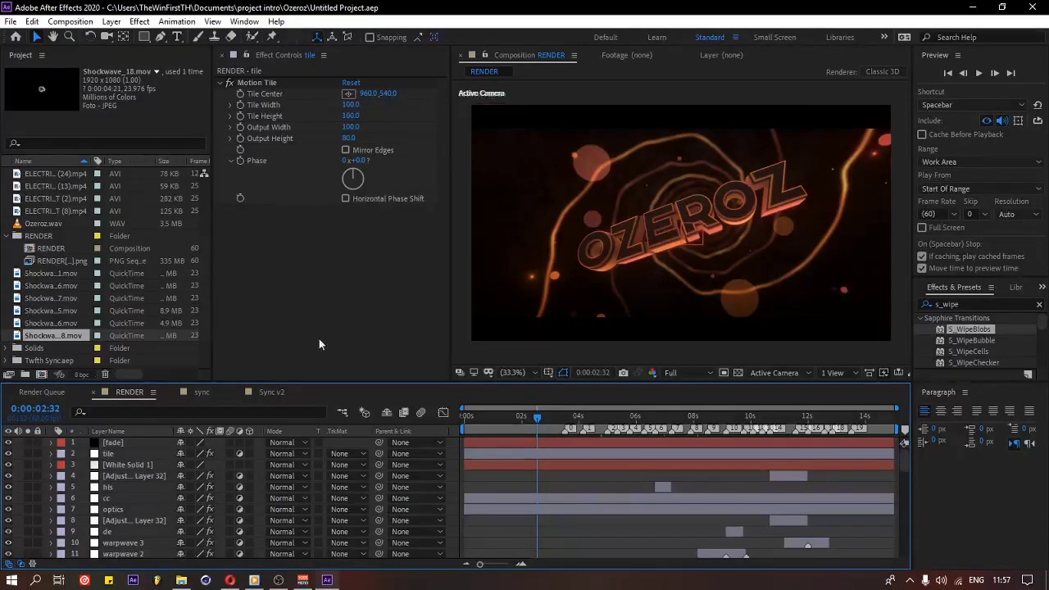
# - Bring the OBS Studio recorder window forward from the taskbar
pyautogui.click(279, 580)
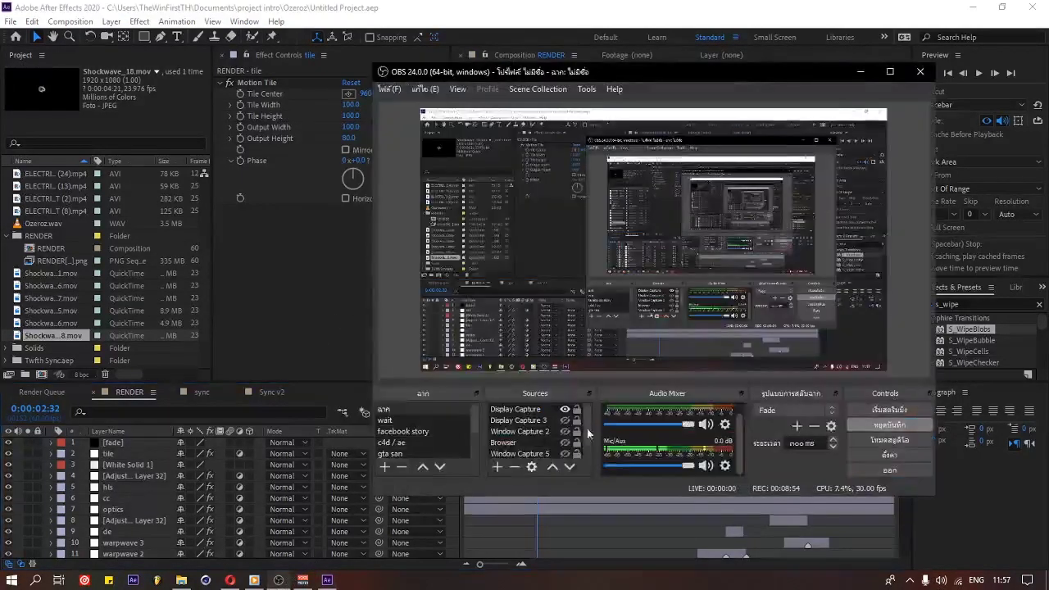